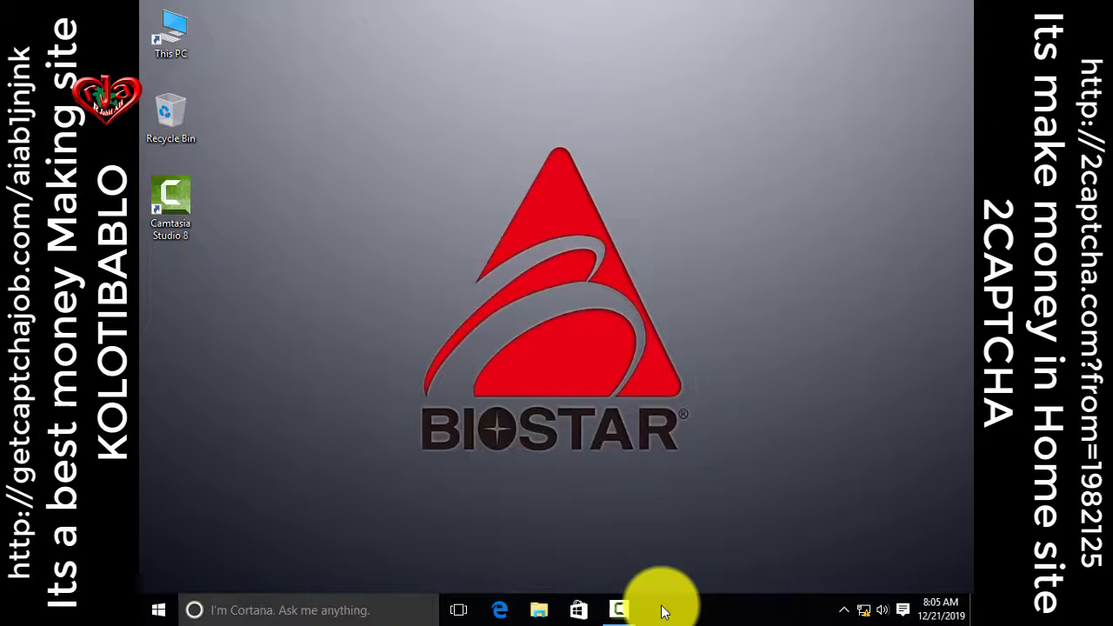
Refresh the desktop several times from its right-click menu
right_click(644, 233)
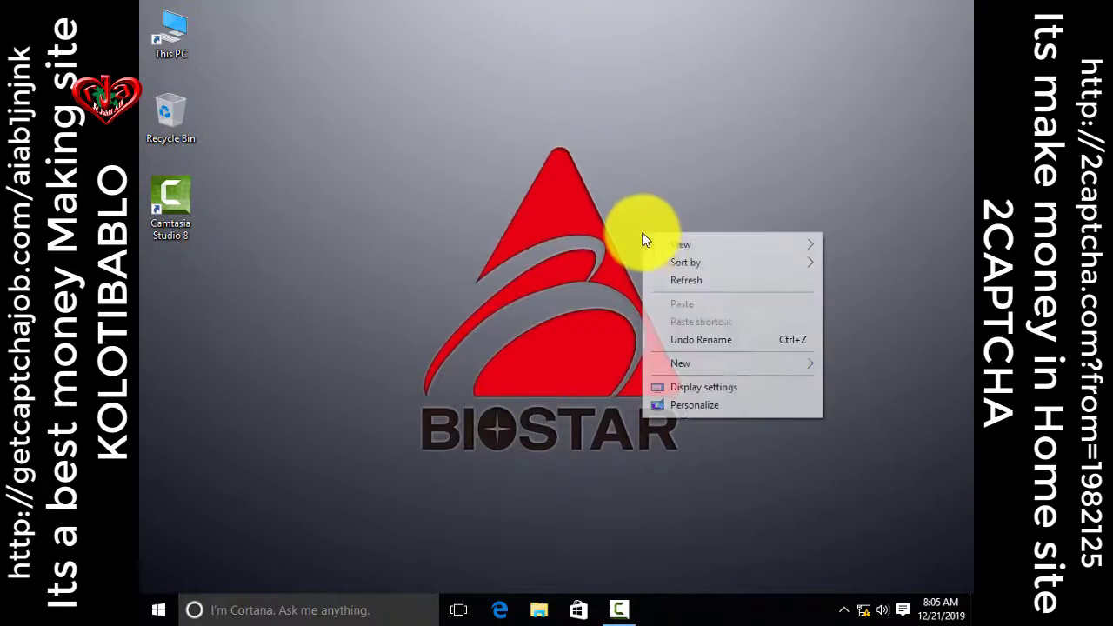
left_click(683, 283)
right_click(668, 169)
left_click(713, 216)
right_click(689, 150)
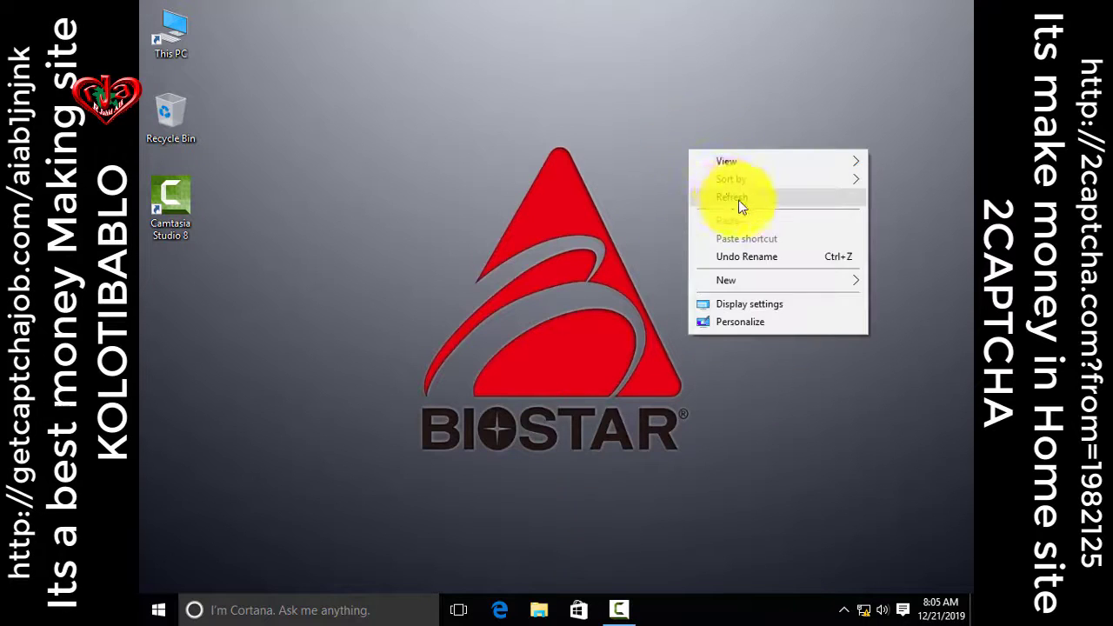
left_click(741, 207)
right_click(677, 117)
left_click(715, 166)
right_click(648, 97)
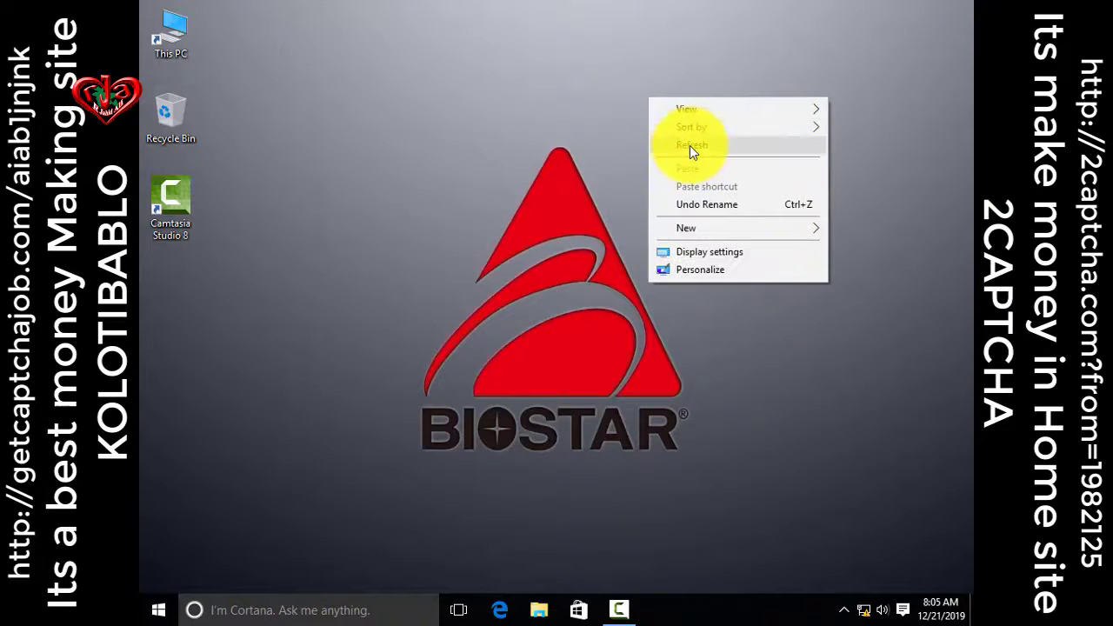
left_click(691, 148)
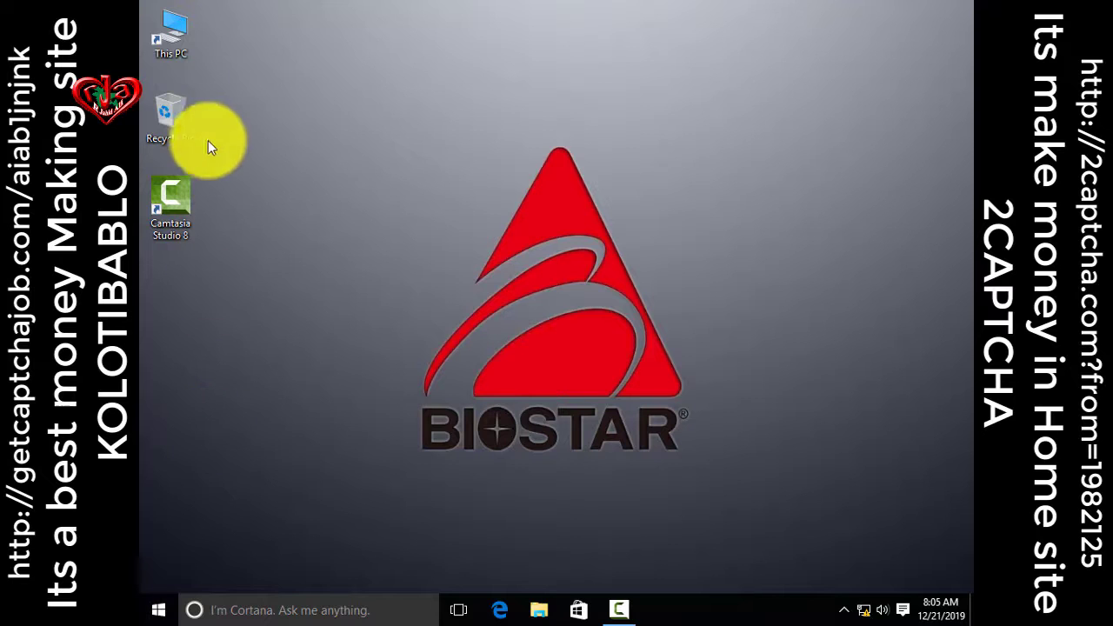
Open This PC's Computer Management, select the USB 2.0 10/100M Ethernet Adaptor in Device Manager, then minimize
right_click(170, 44)
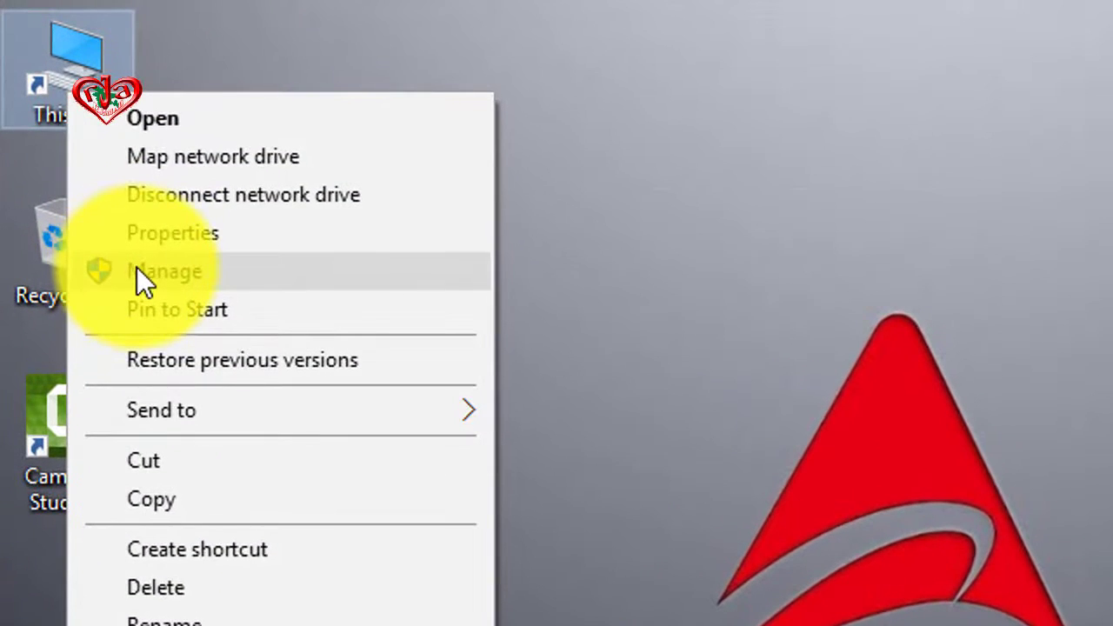
left_click(167, 184)
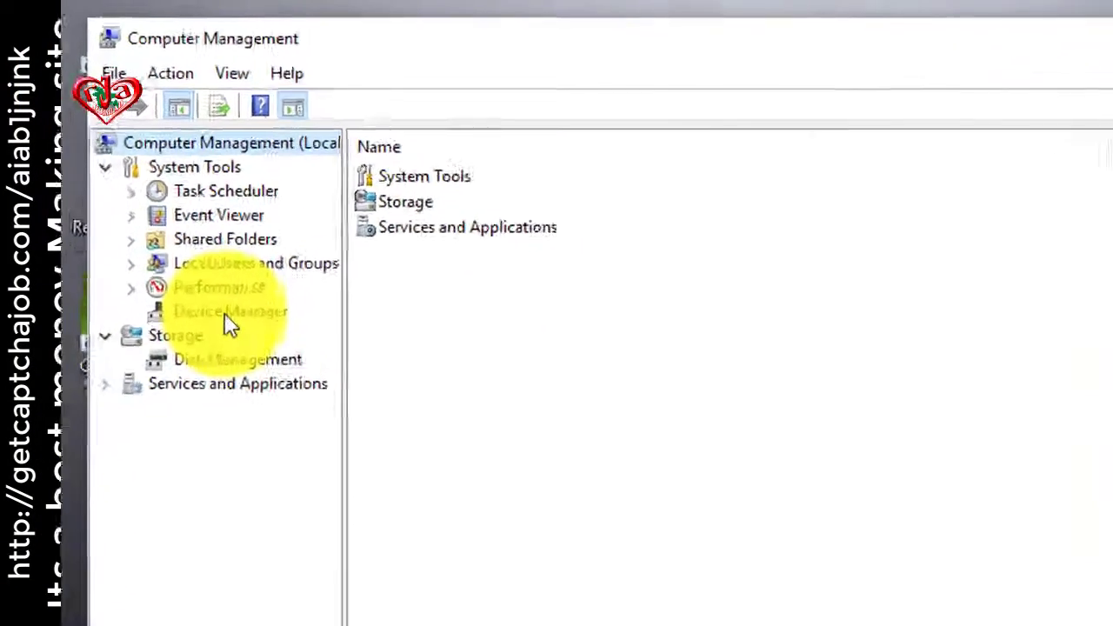
left_click(241, 192)
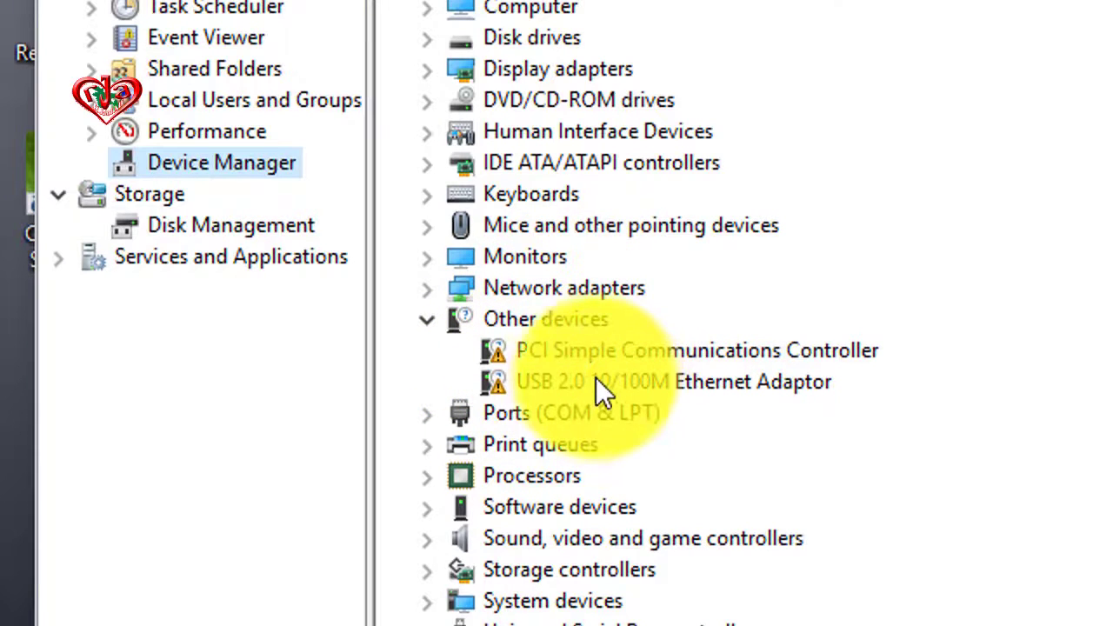
left_click(591, 376)
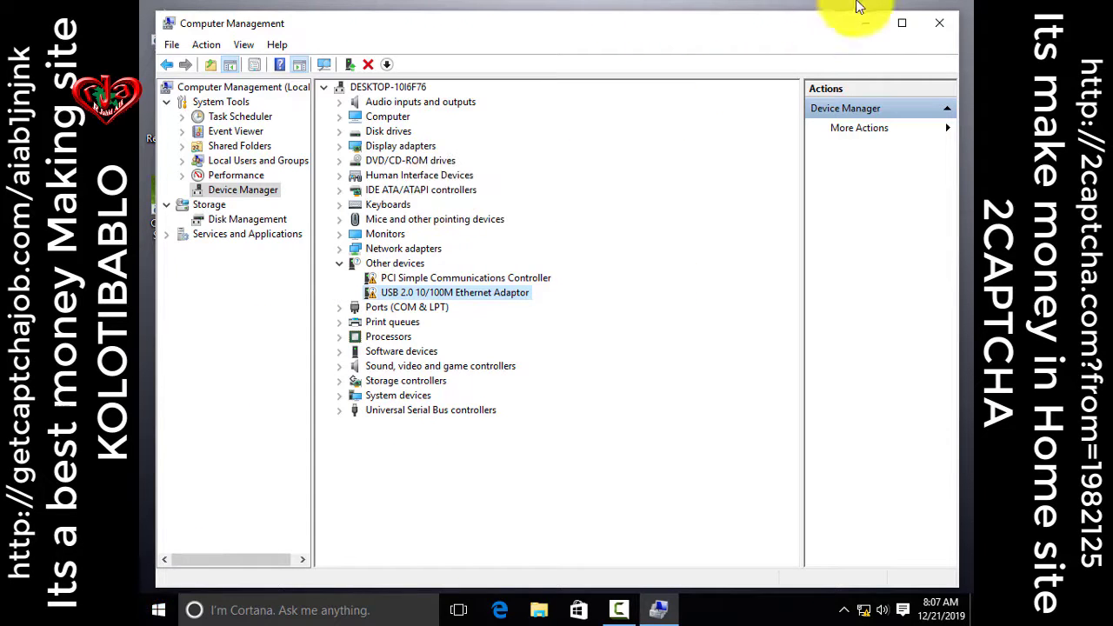
left_click(866, 26)
Refresh the desktop, then browse This PC to Drive (D:) > All File Folder
right_click(594, 33)
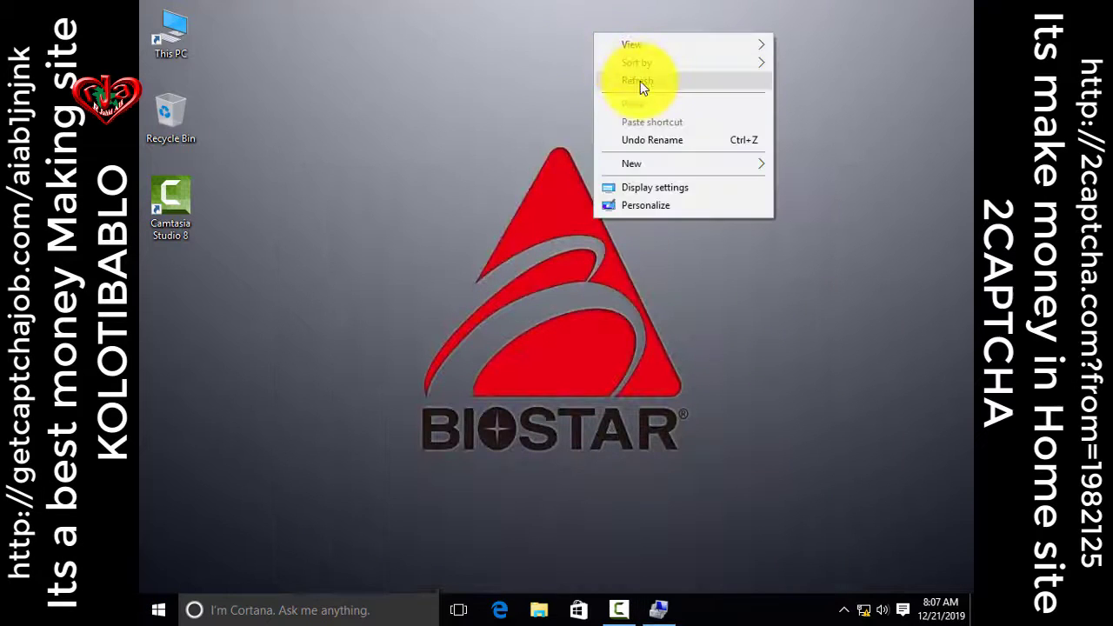
left_click(621, 78)
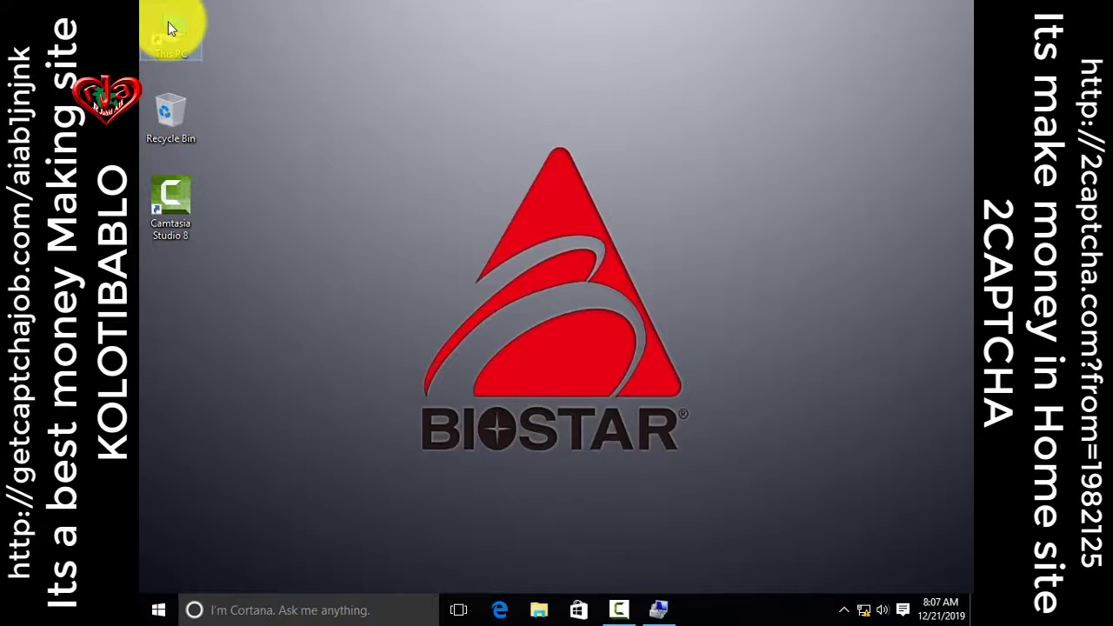
double_click(170, 26)
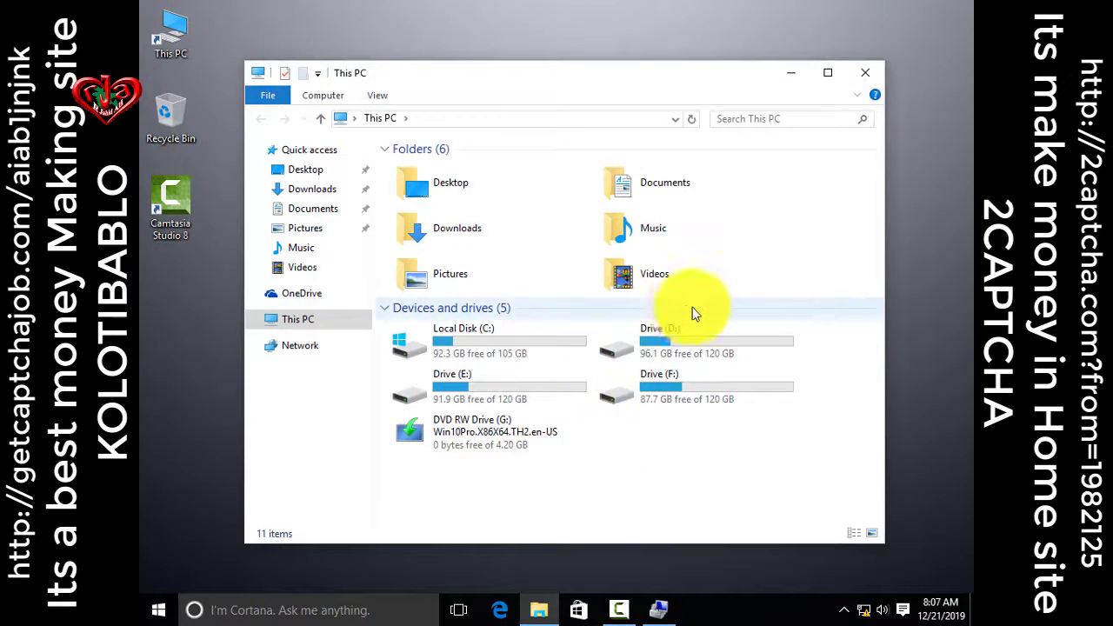
double_click(684, 336)
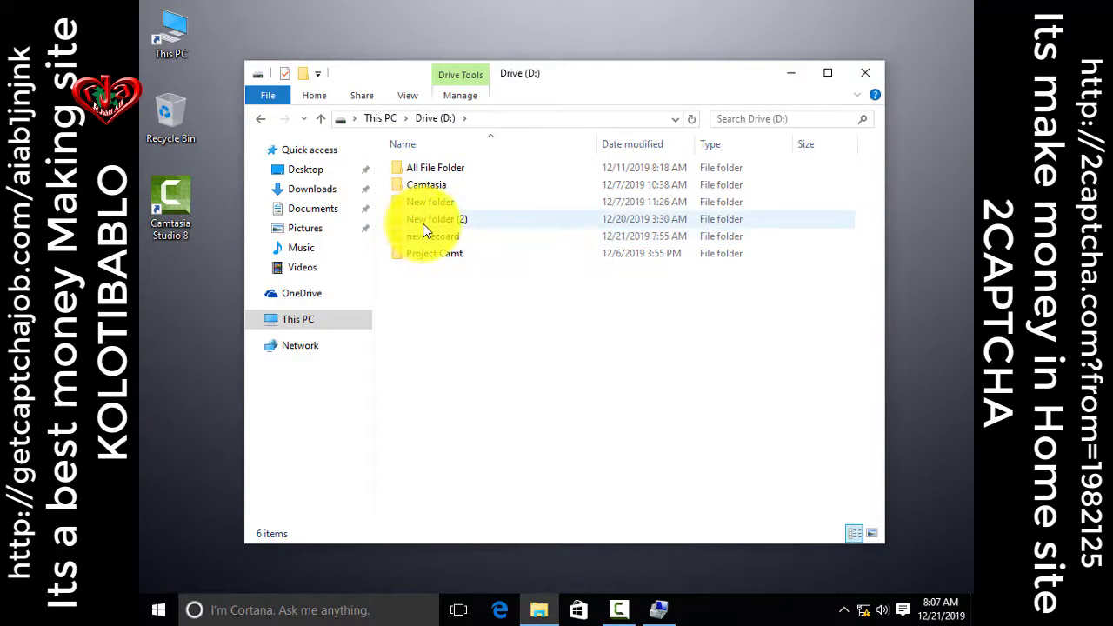
double_click(439, 168)
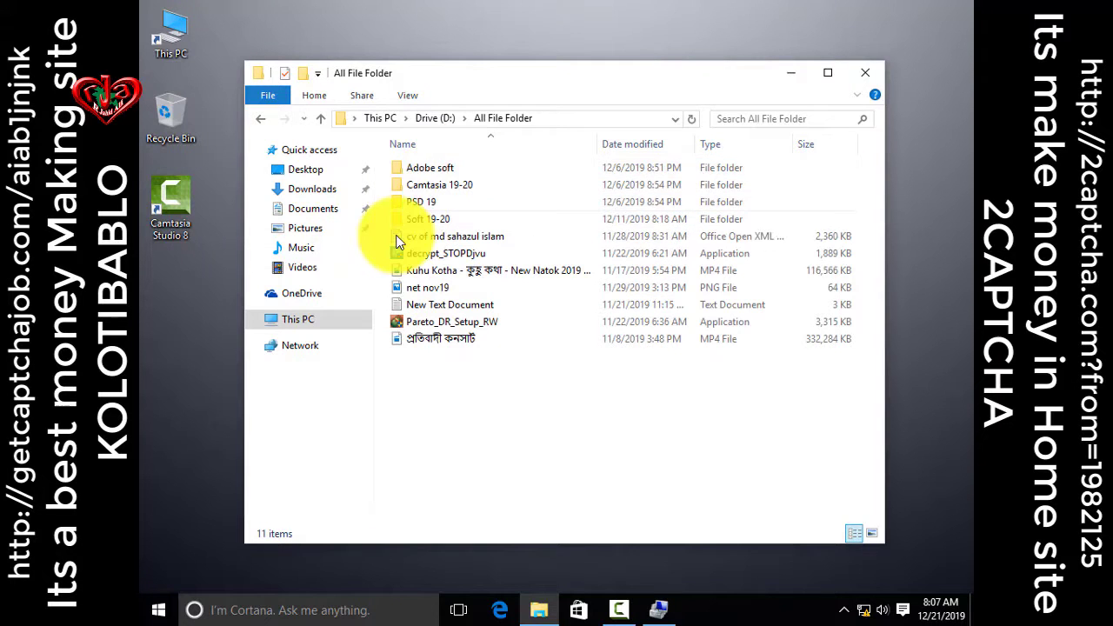
double_click(437, 184)
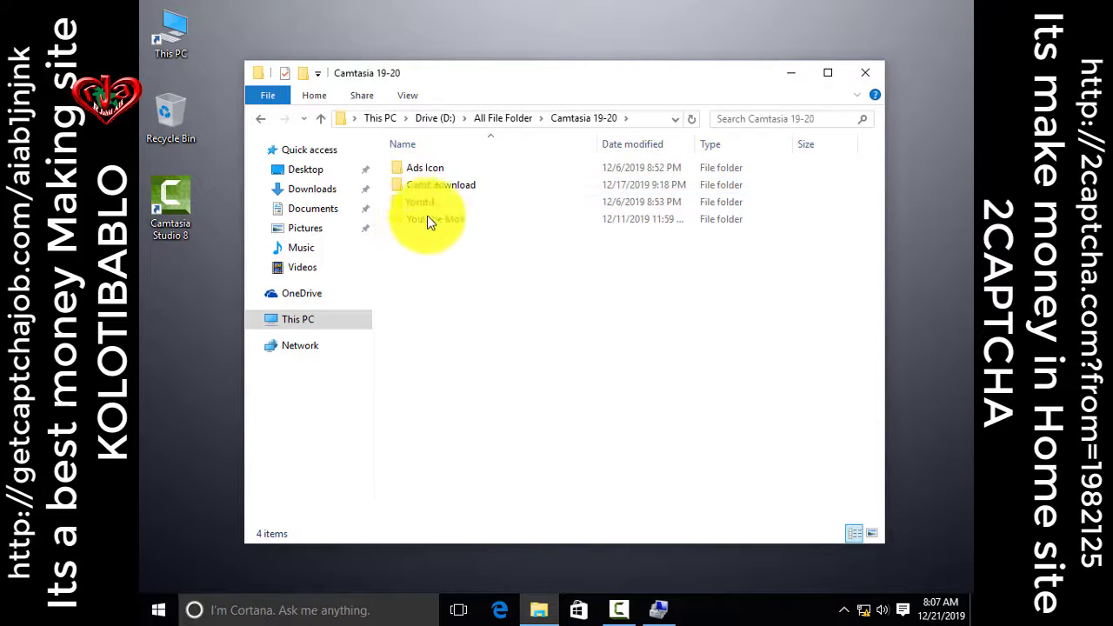
left_click(493, 118)
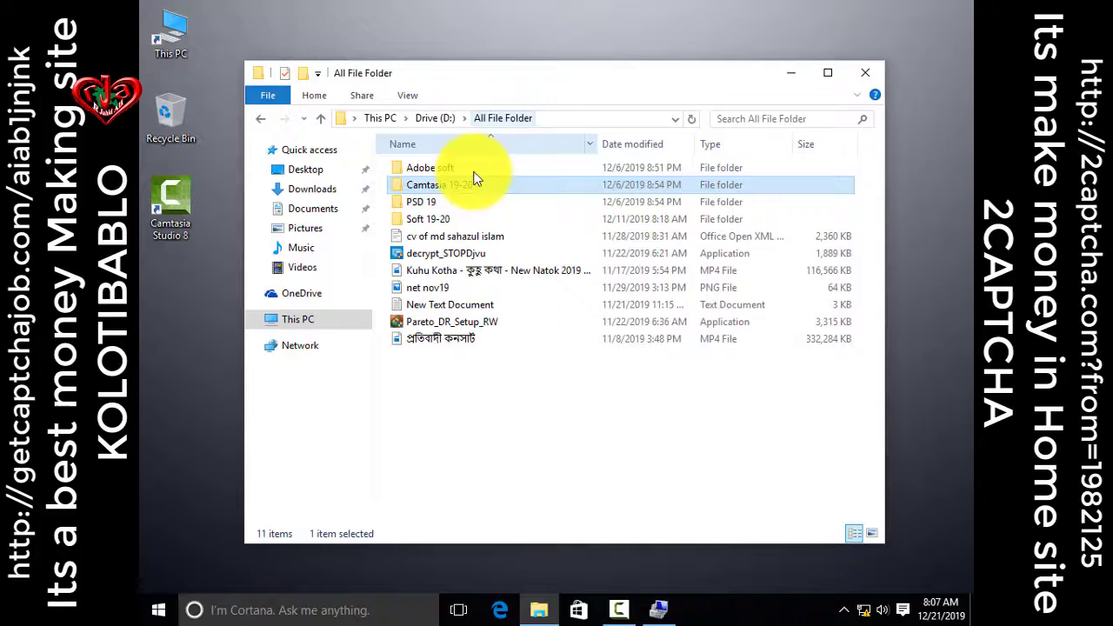
Go into Soft 19-20 > old > the USB2.0 Ethernet adapter folder and run Setup
double_click(438, 218)
double_click(417, 235)
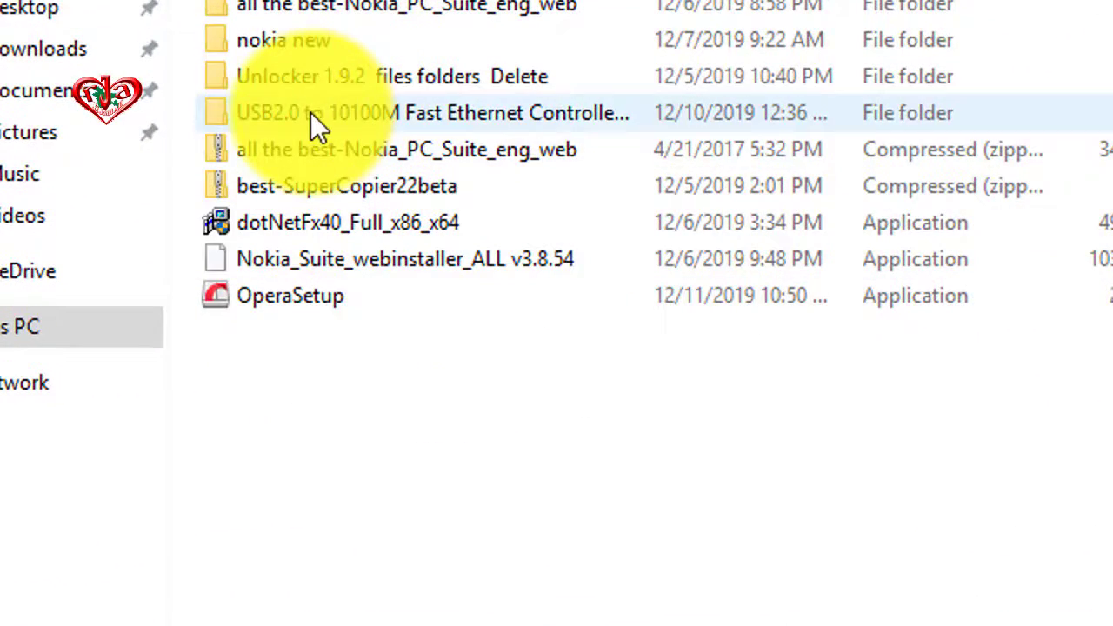
left_click(405, 191)
double_click(313, 114)
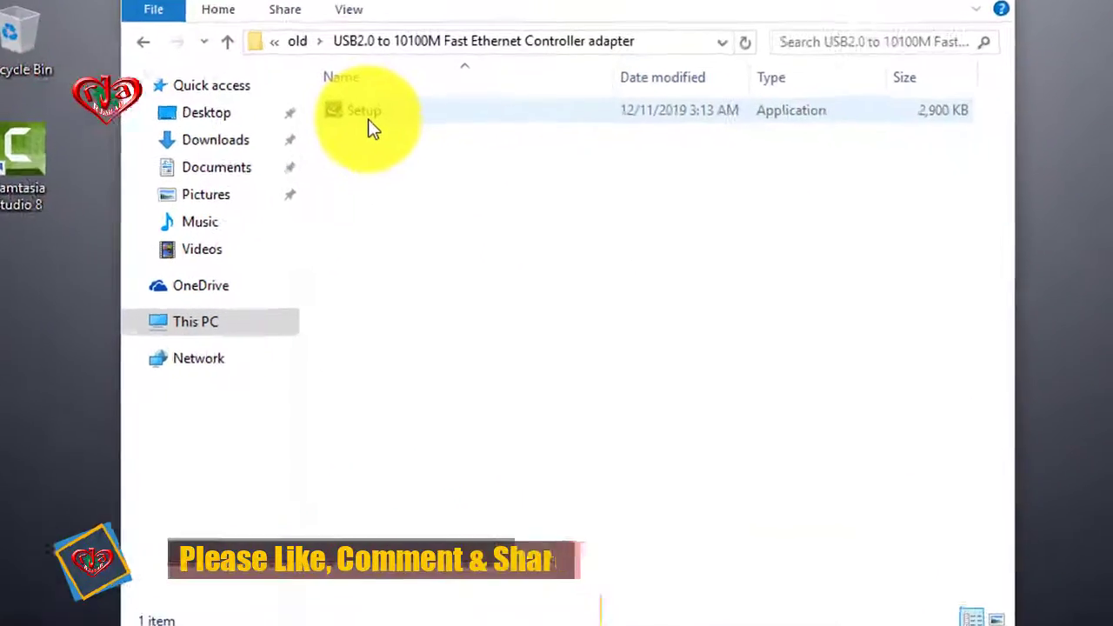
double_click(353, 103)
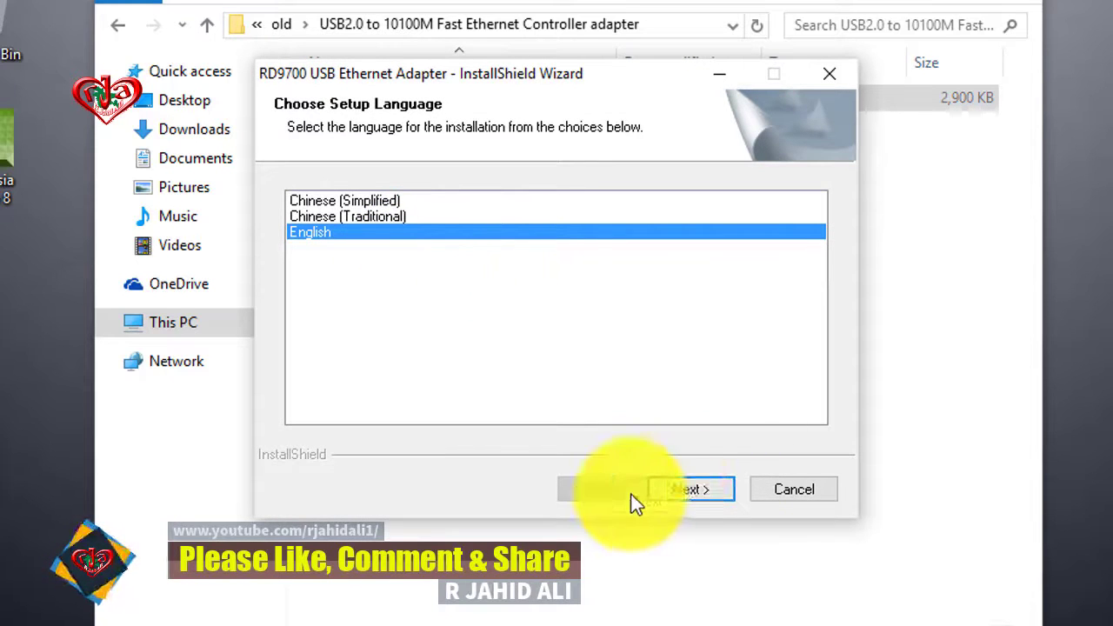
Run the RD9700 driver setup in English through installation and finish the wizard
left_click(692, 489)
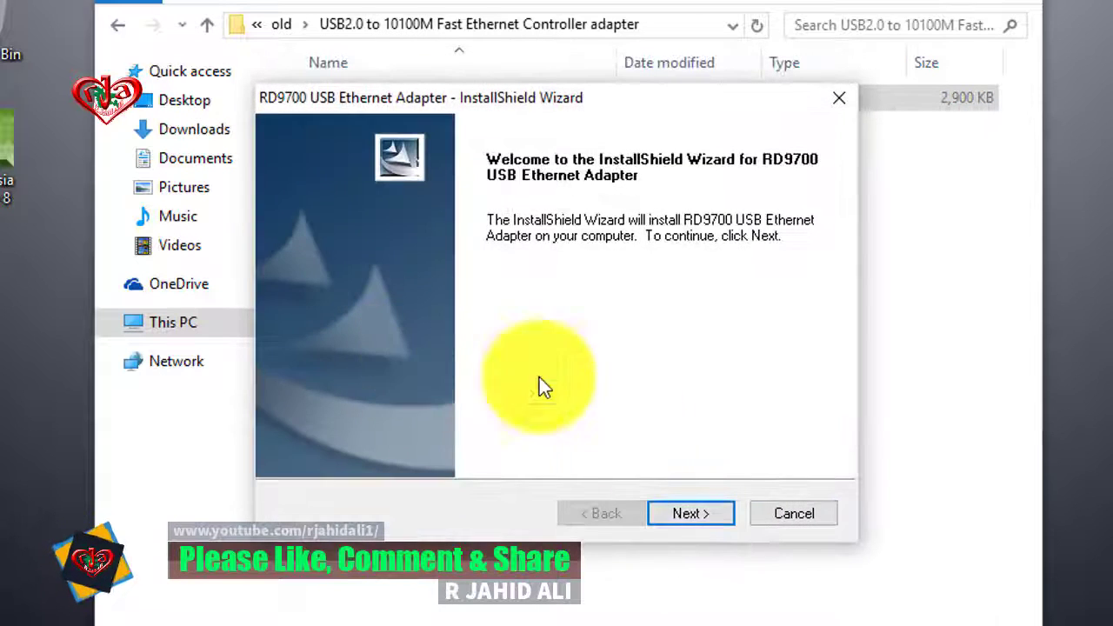
left_click(710, 513)
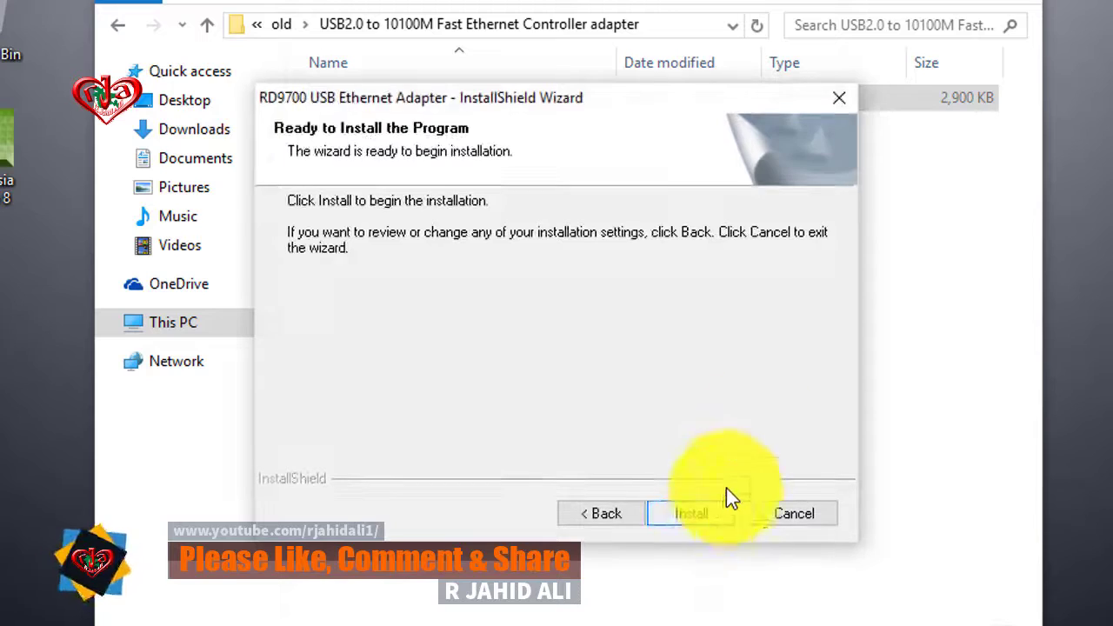
left_click(688, 514)
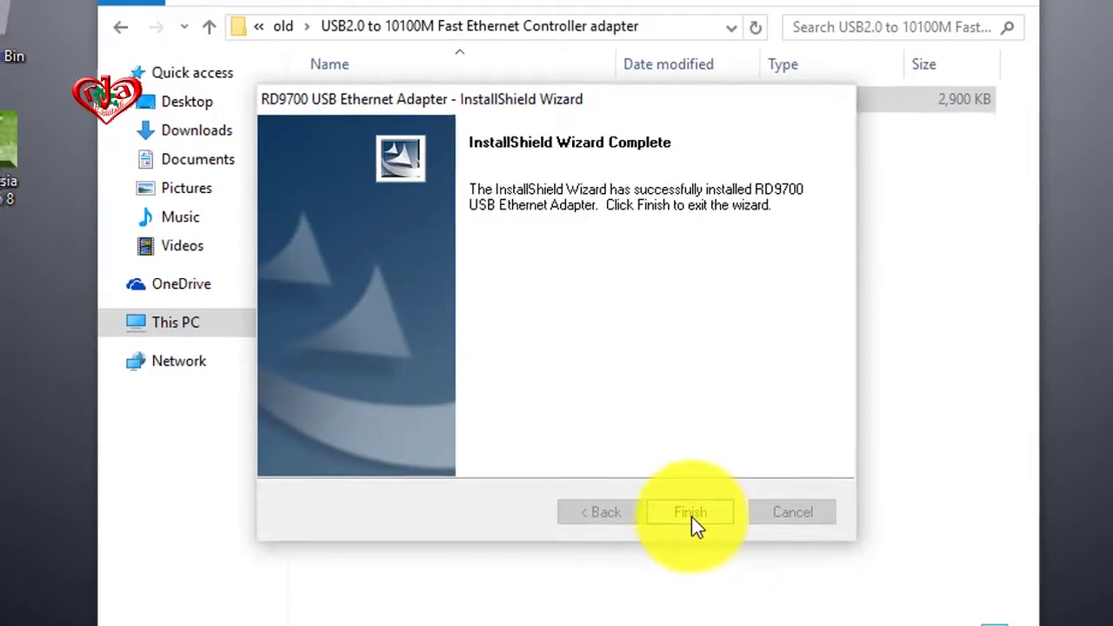
left_click(690, 520)
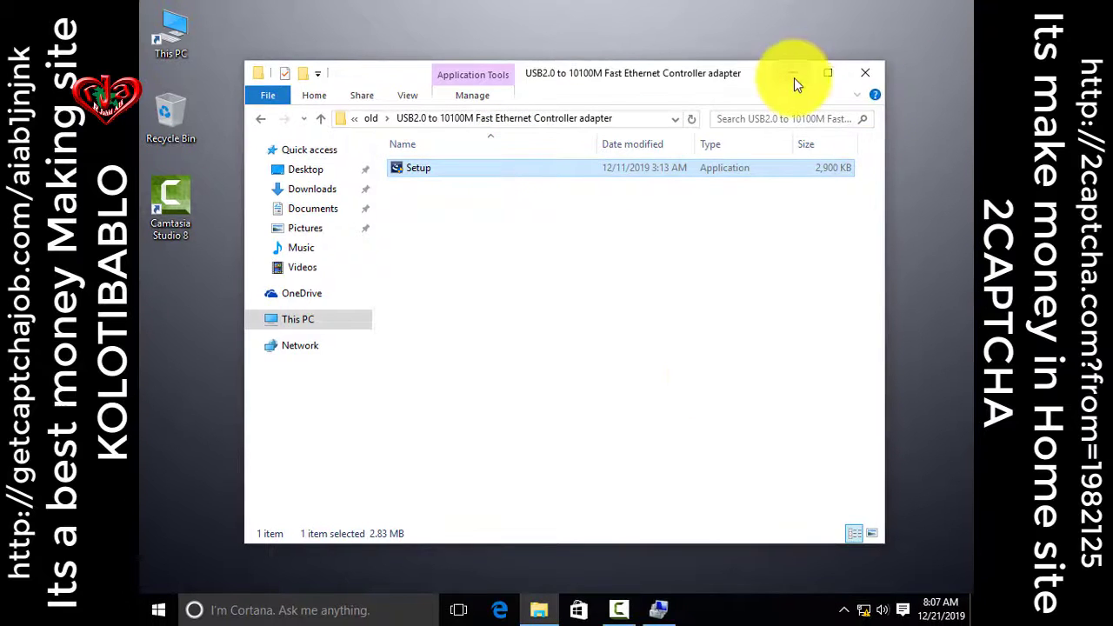
Close the driver folder window and refresh the desktop several times
left_click(866, 73)
right_click(654, 34)
left_click(670, 79)
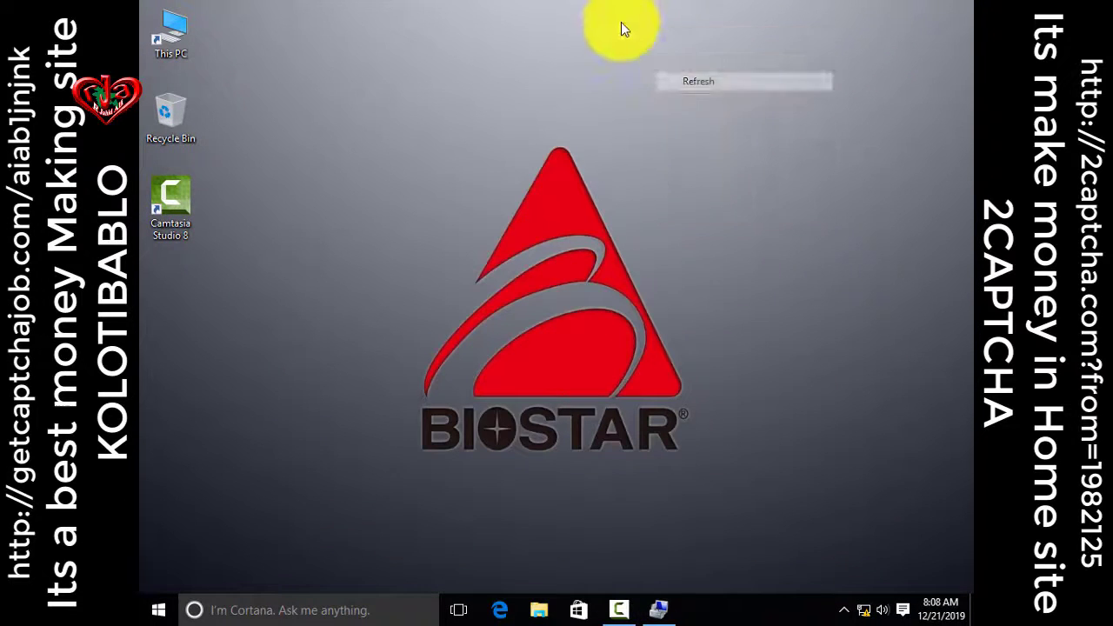
right_click(621, 24)
left_click(687, 78)
right_click(671, 55)
left_click(717, 102)
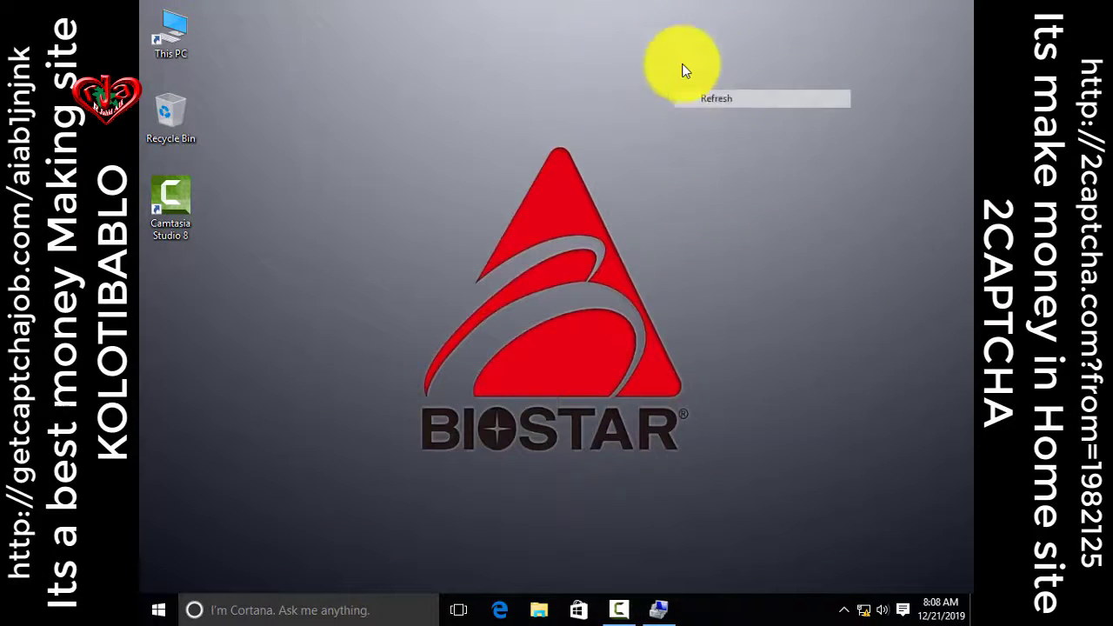
right_click(675, 55)
left_click(717, 102)
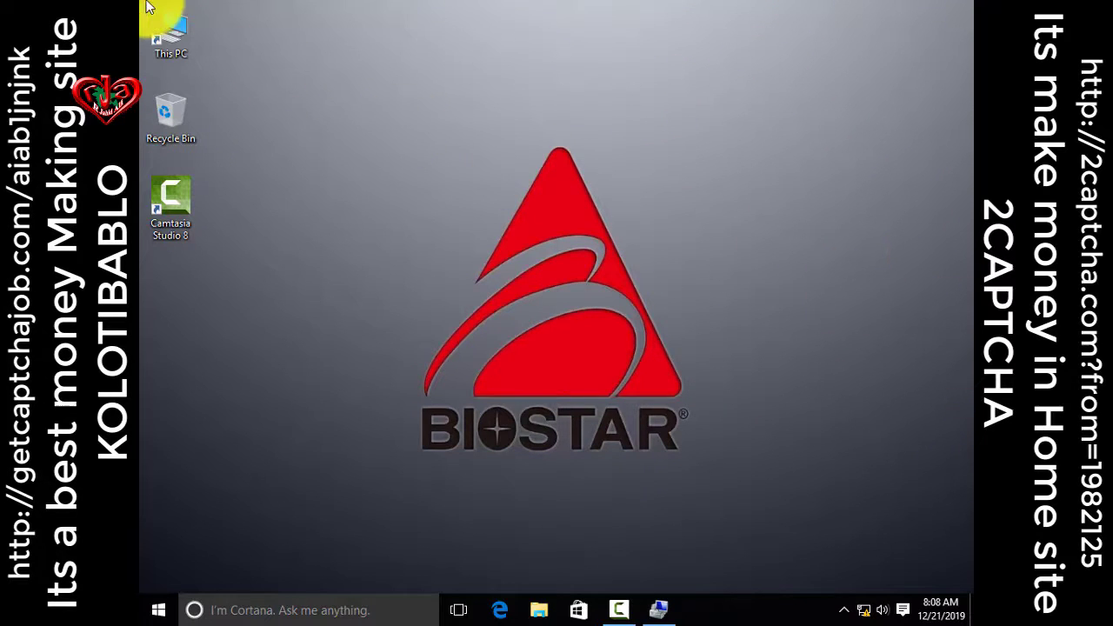
Check the RD9700 adapter in Device Manager, close Computer Management and refresh the desktop
right_click(168, 48)
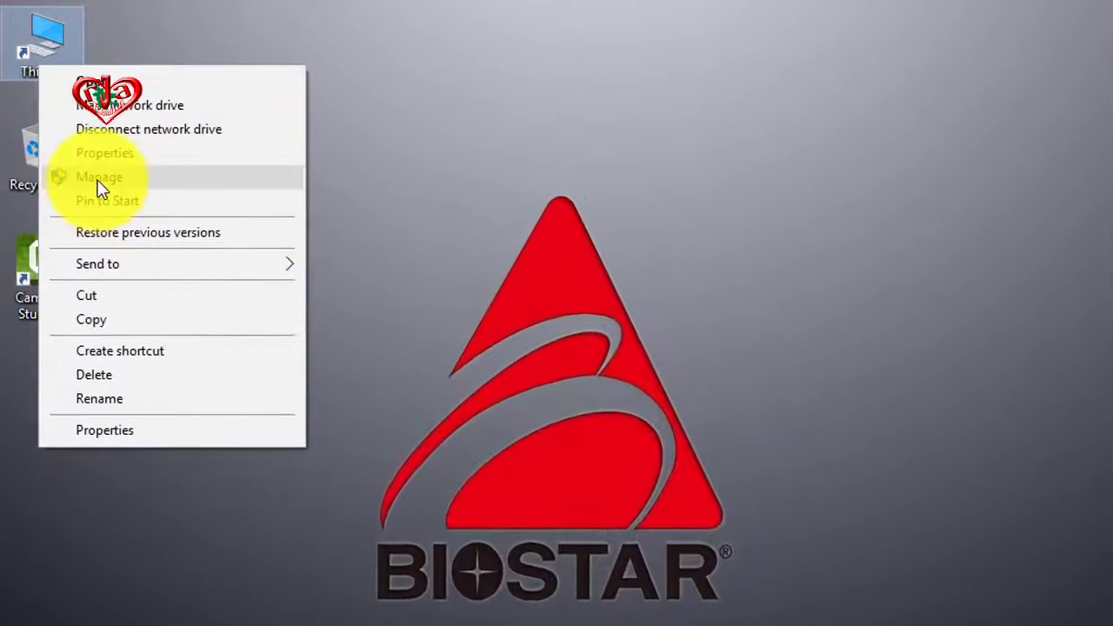
left_click(213, 133)
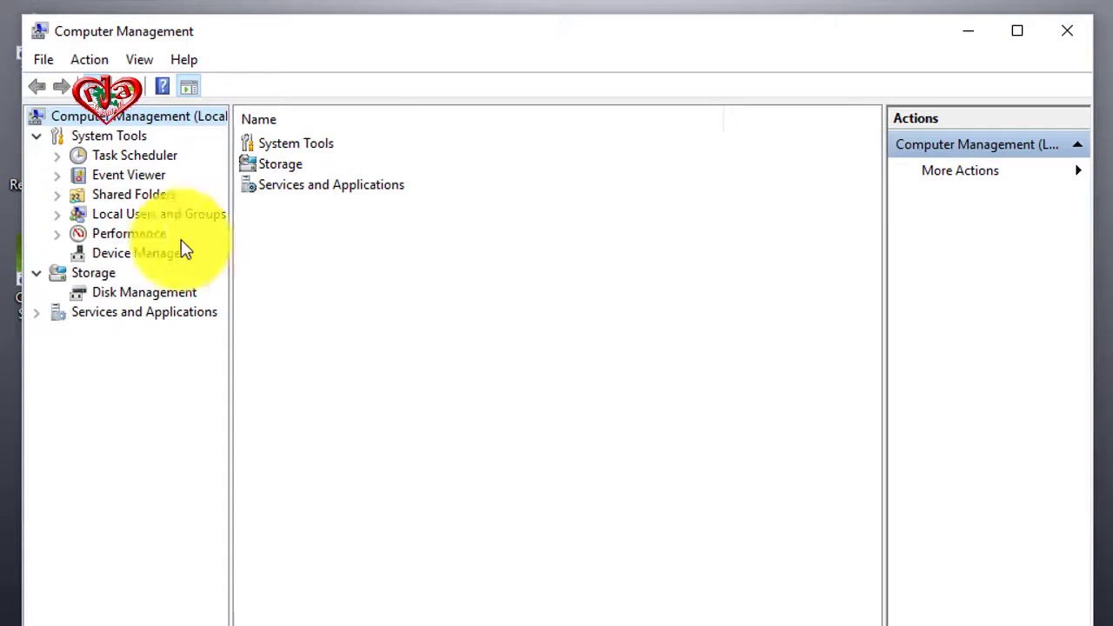
left_click(139, 253)
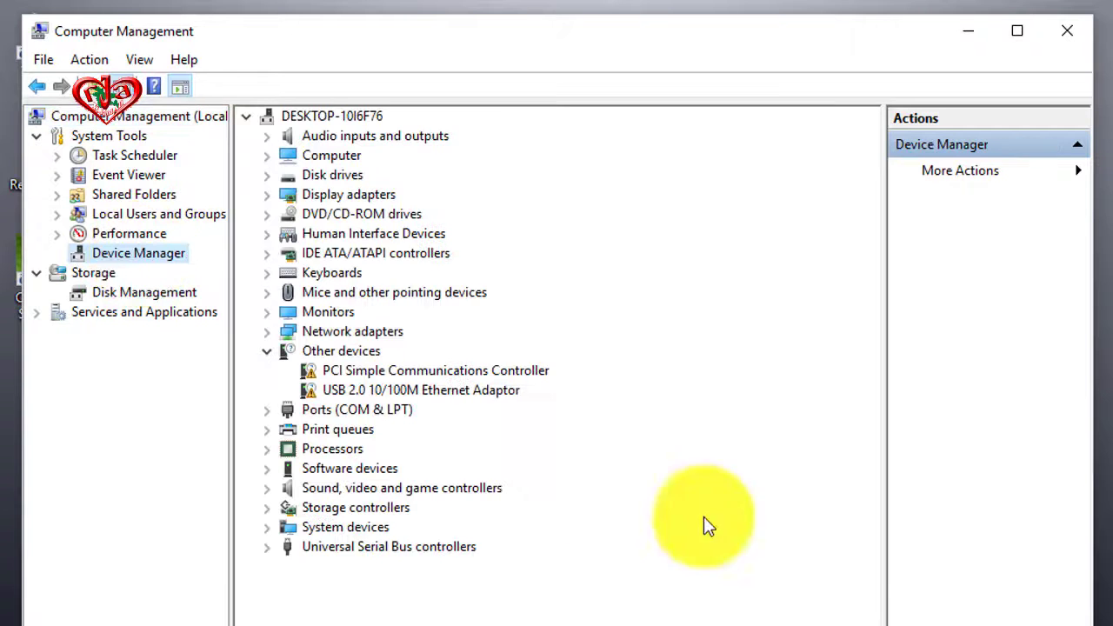
left_click(346, 393)
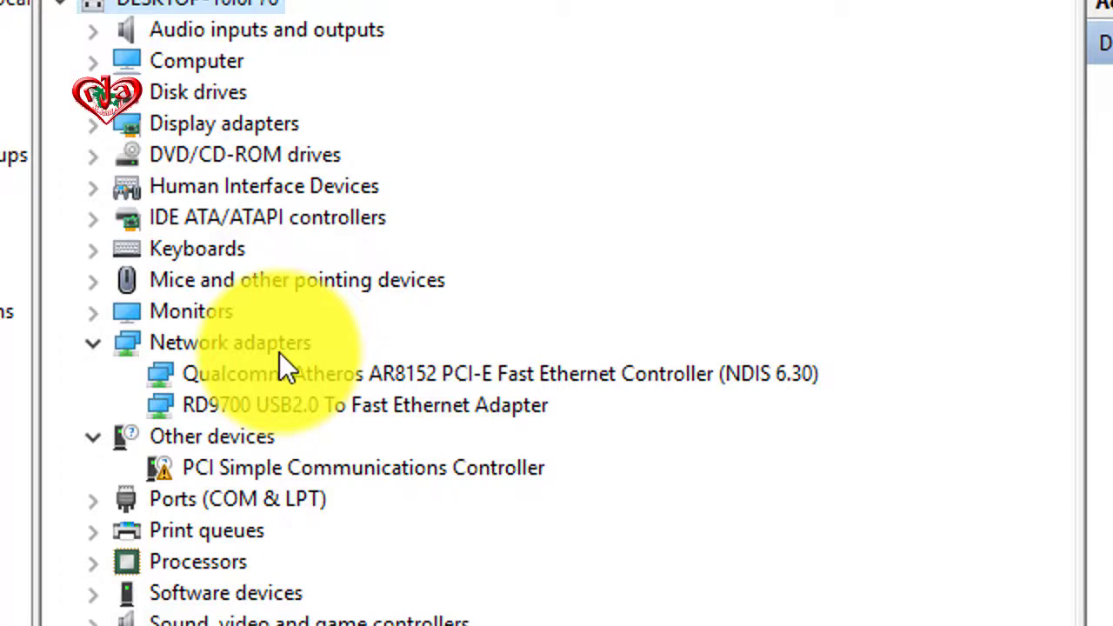
key("Down")
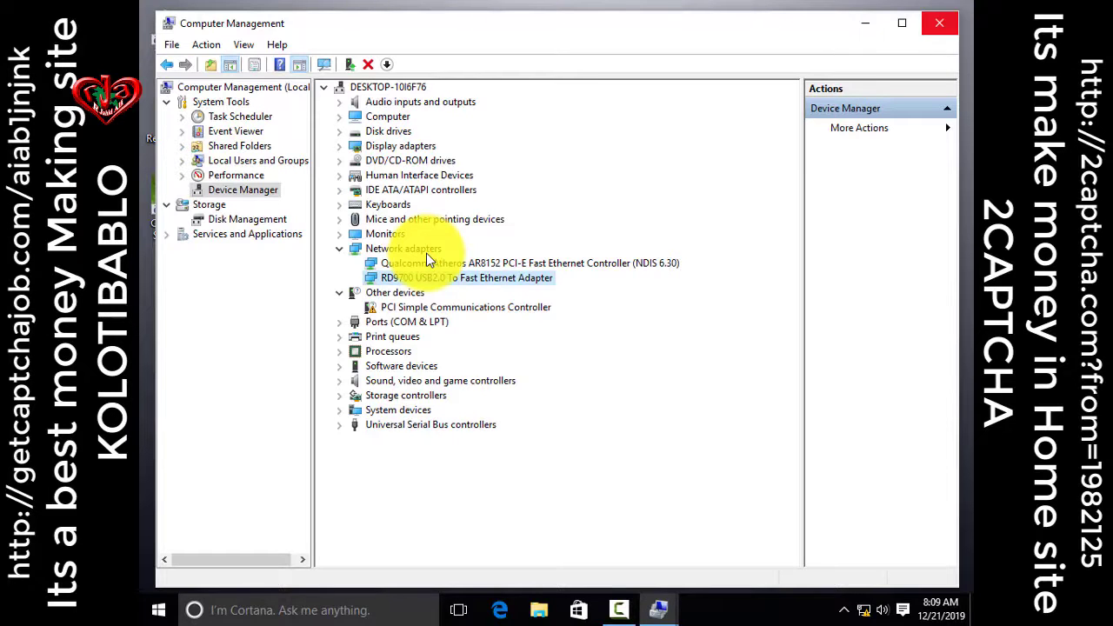
left_click(939, 22)
right_click(490, 85)
left_click(533, 132)
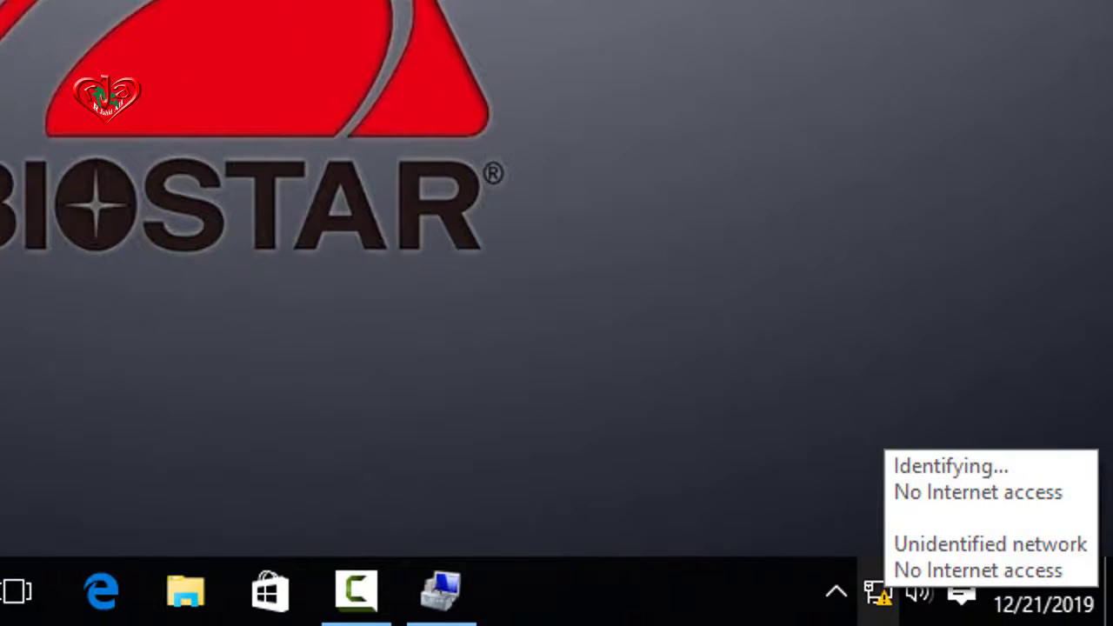
Open the Network and Sharing Center from the tray network icon
right_click(879, 594)
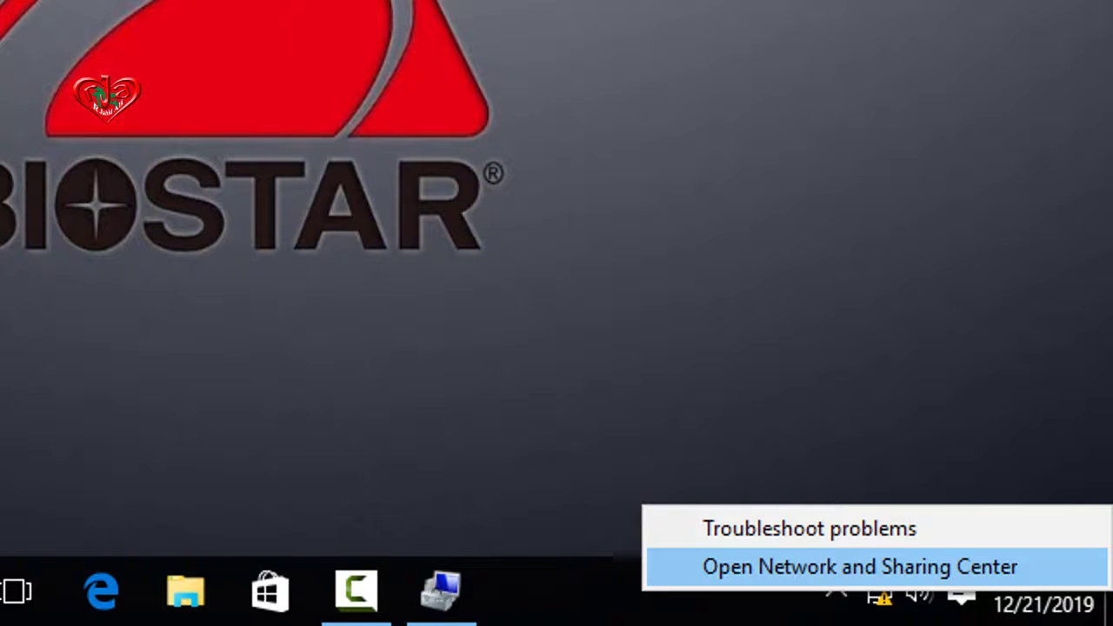
left_click(861, 567)
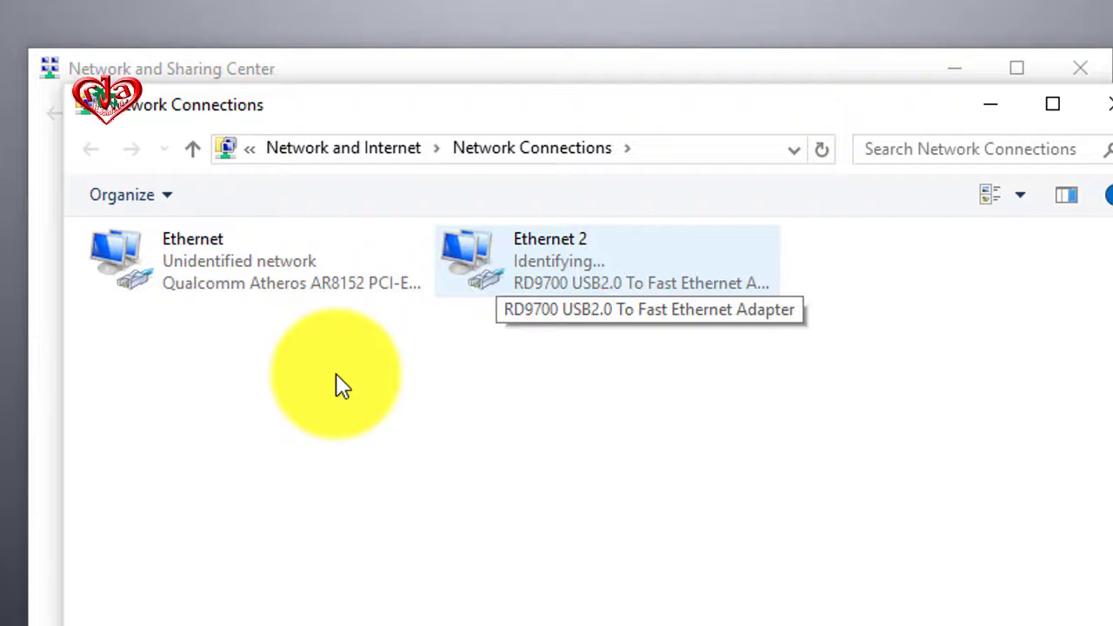
Keep Ethernet 2's TCP/IPv4 on automatic IP and DNS addressing, then close its properties
key("shift+F10")
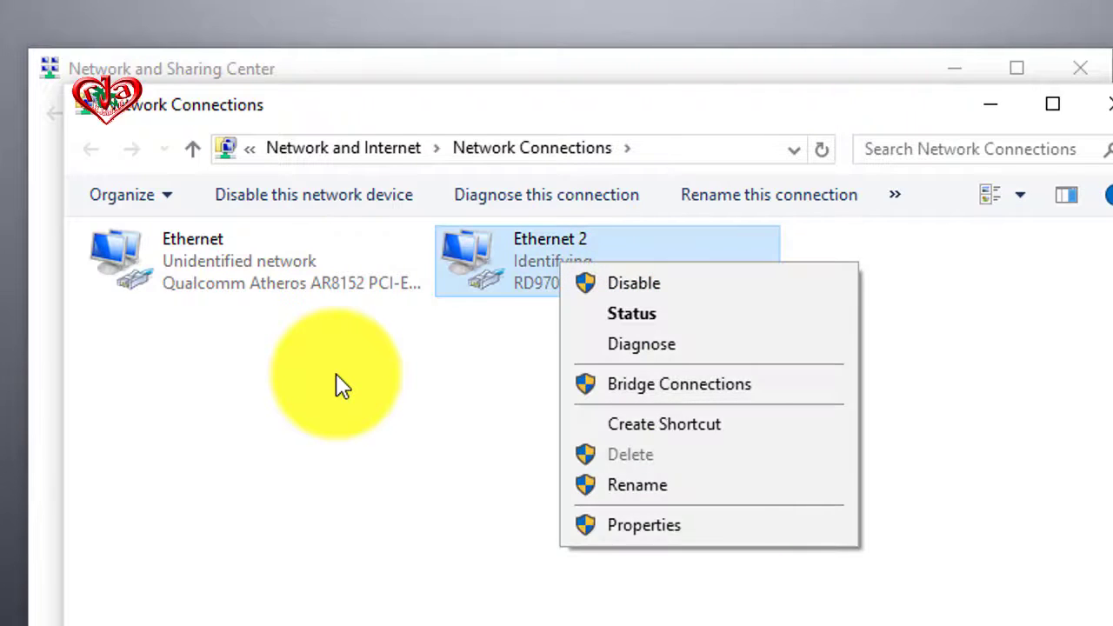
key("Up")
key("Return")
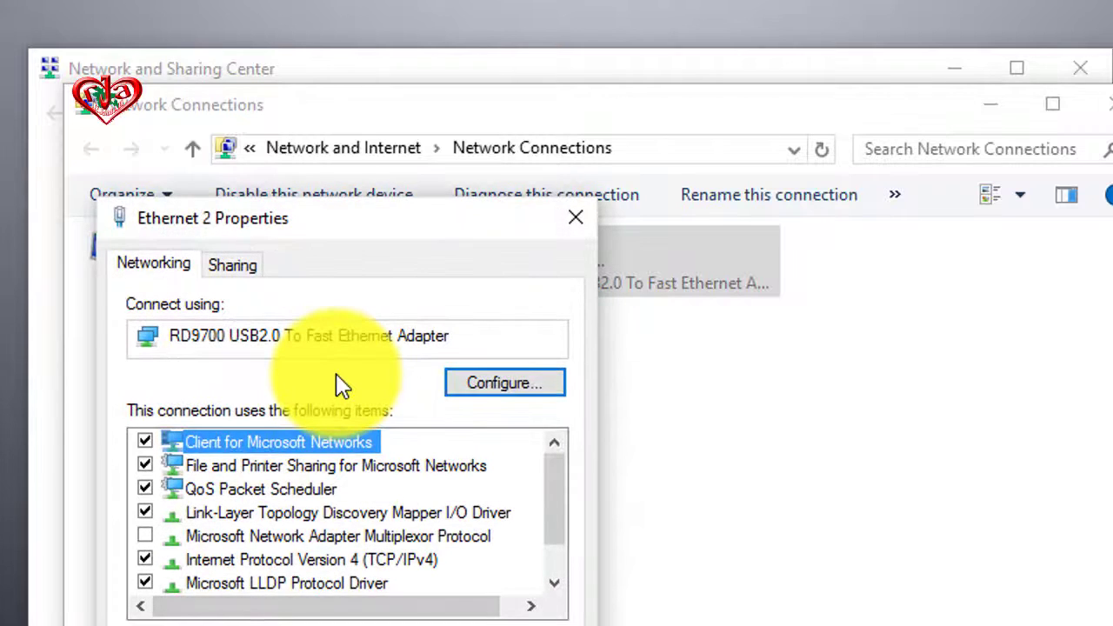
scroll(341, 387, "down", 1)
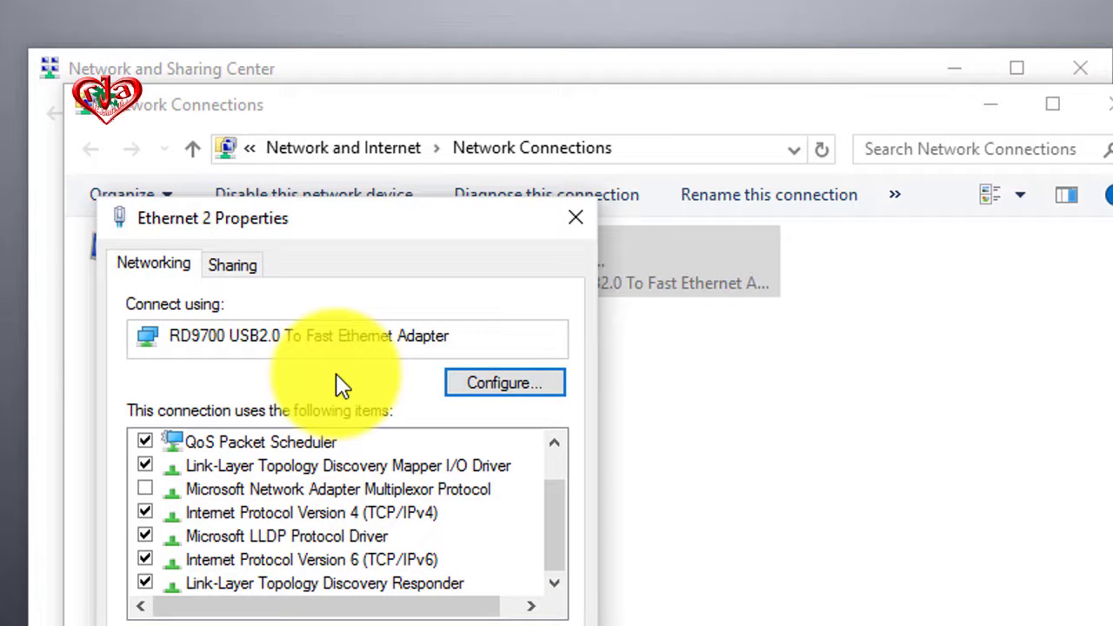
key("Down")
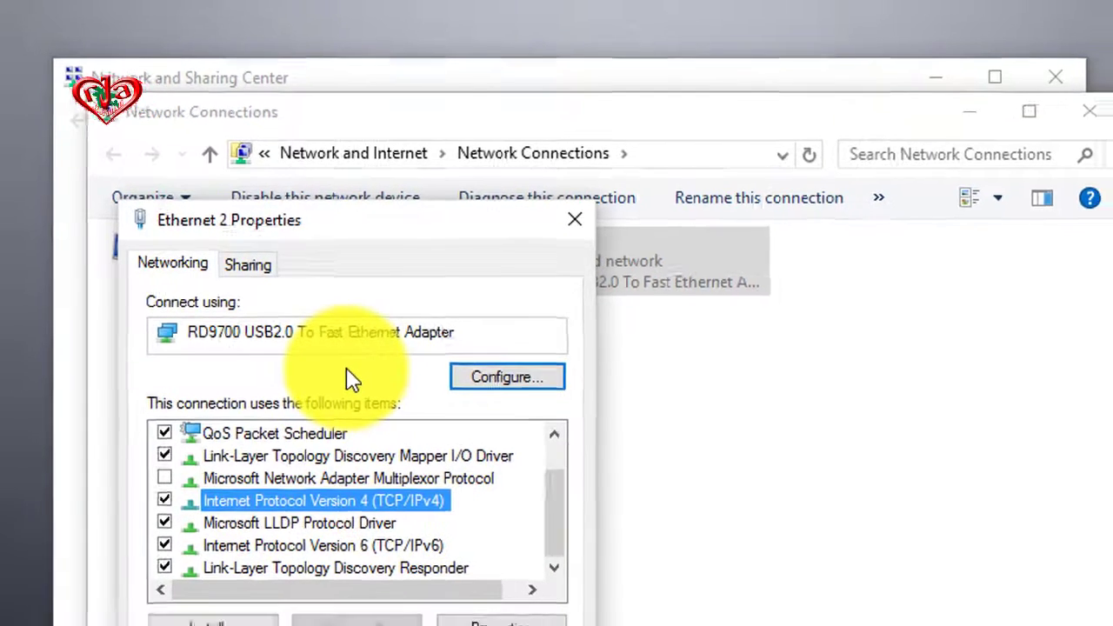
key("alt+r")
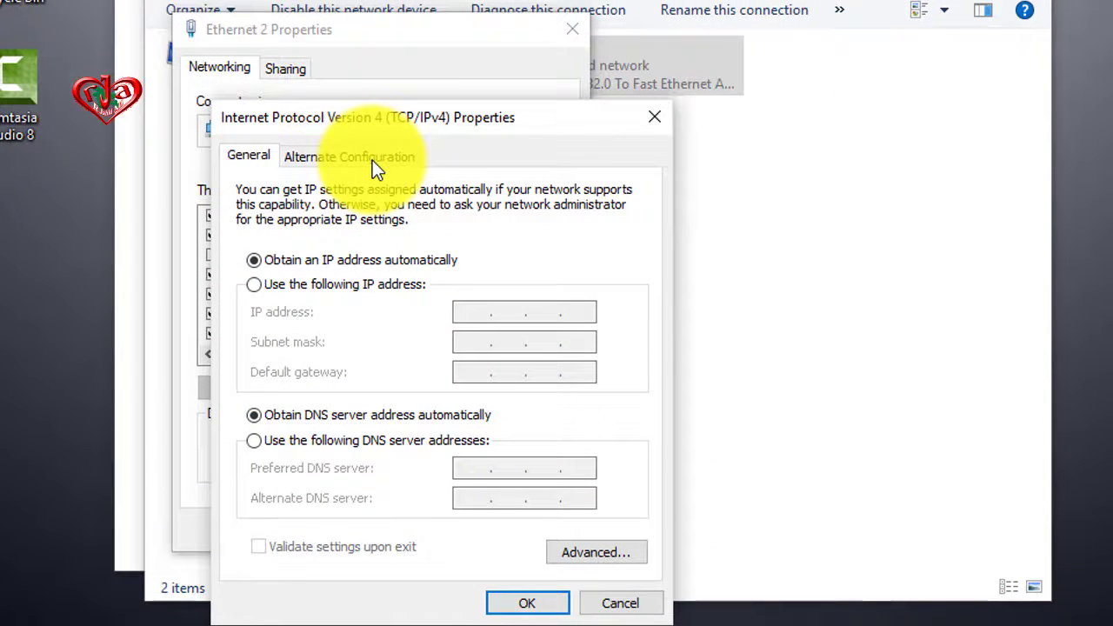
key("Return")
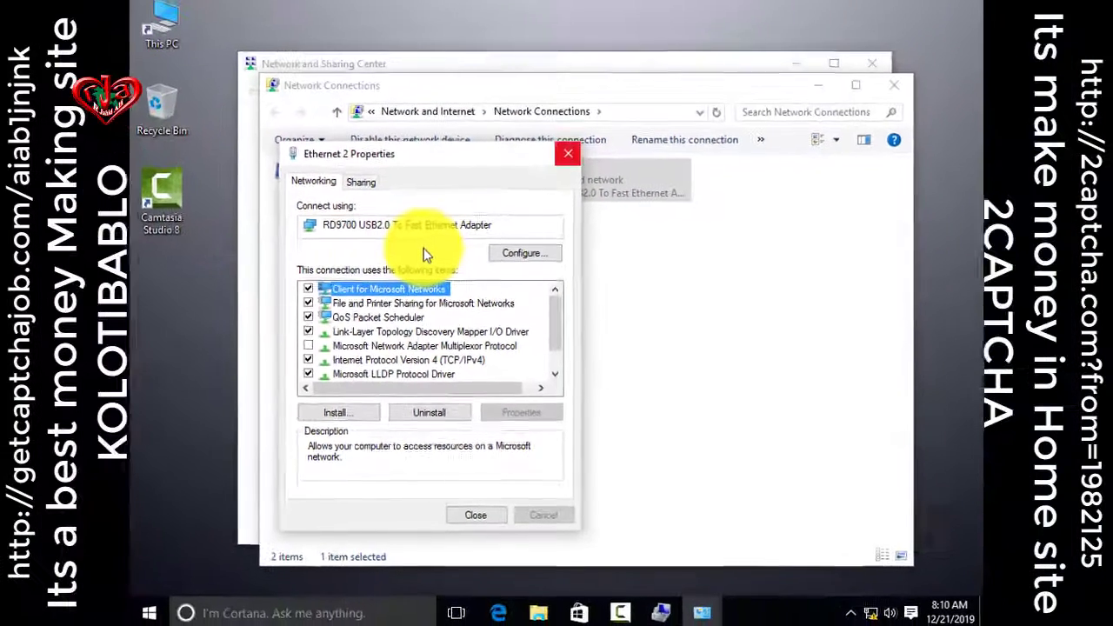
key("Return")
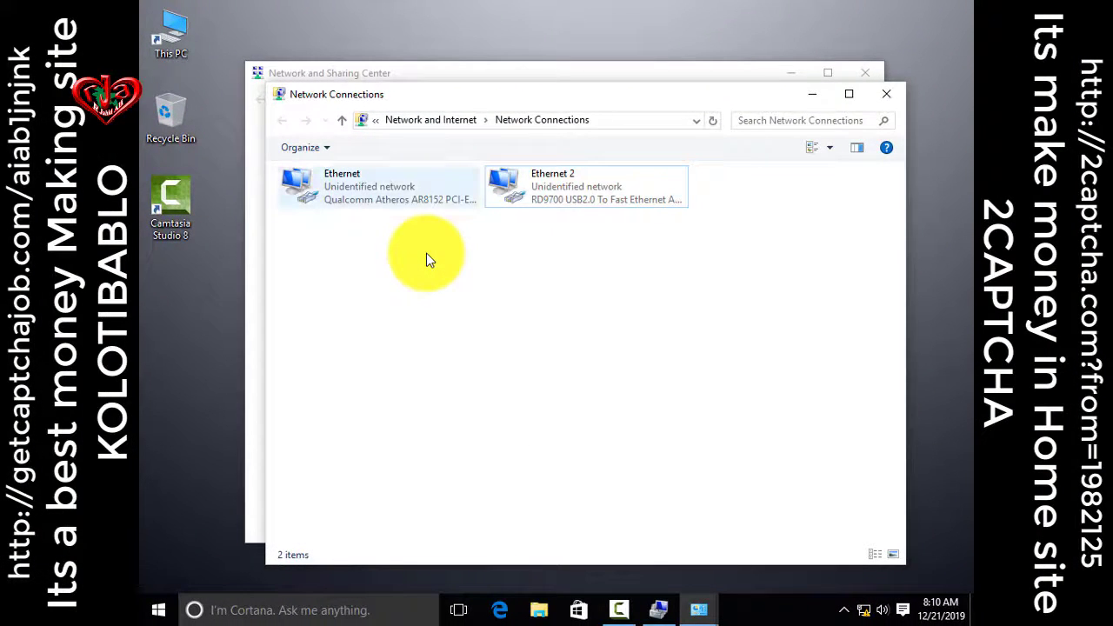
Close Network Connections and the Network and Sharing Center with Alt+F4, then refresh the desktop
key("alt+Up")
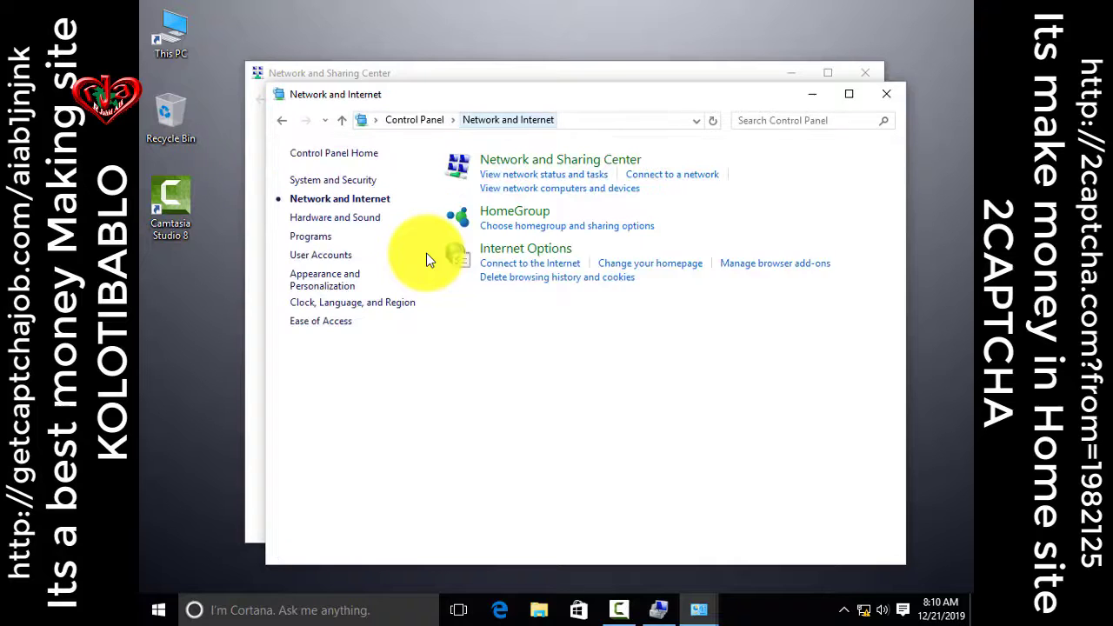
key("alt+Left")
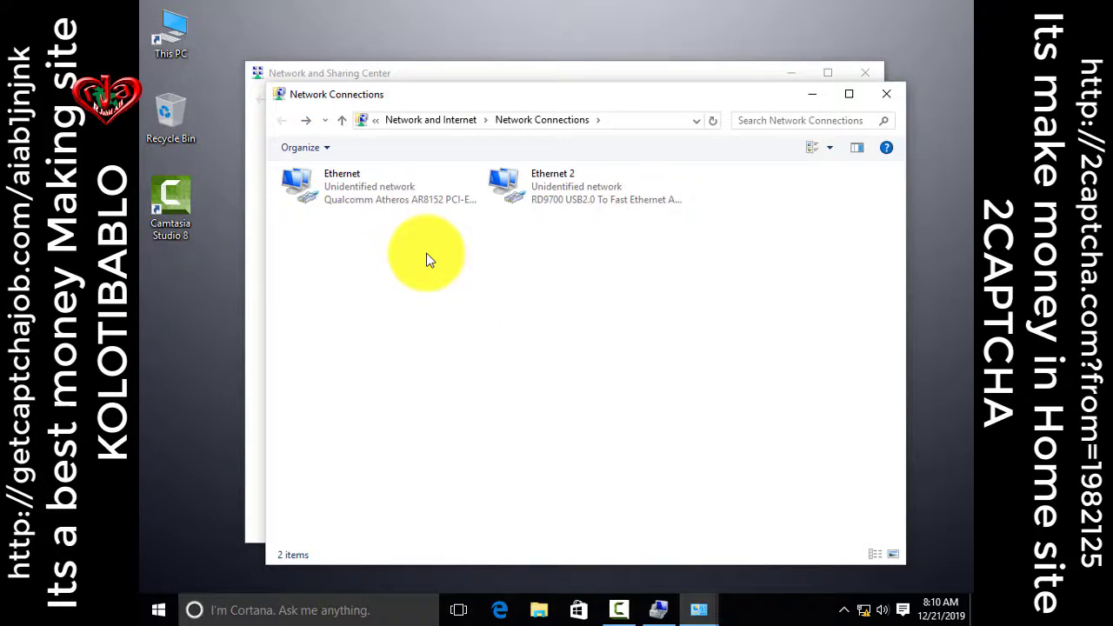
key("alt+F4")
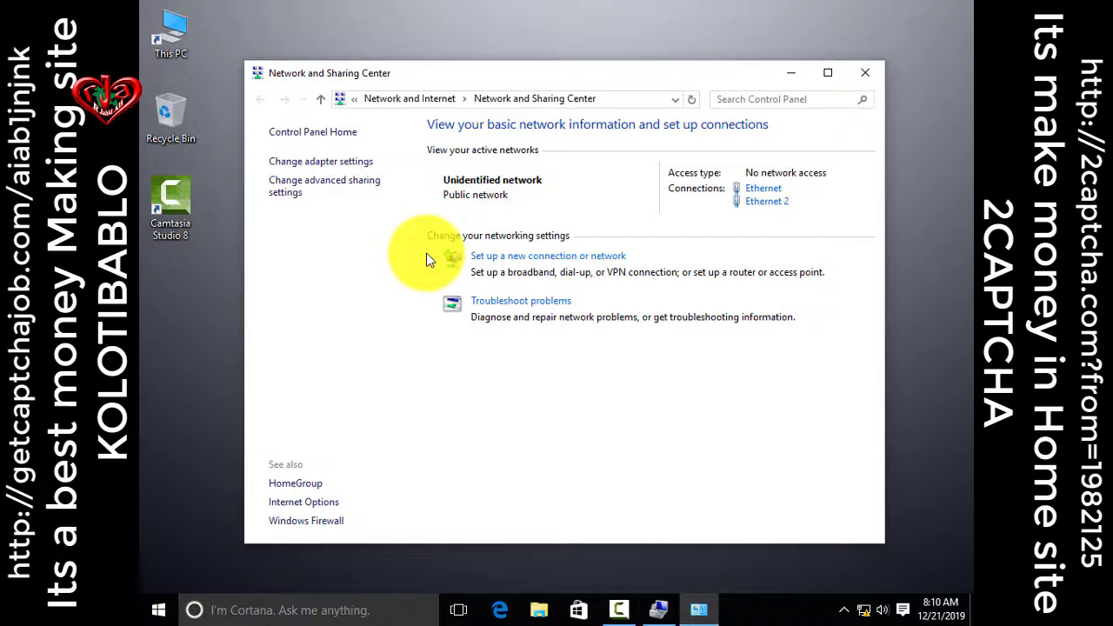
key("alt+F4")
key("shift+F10")
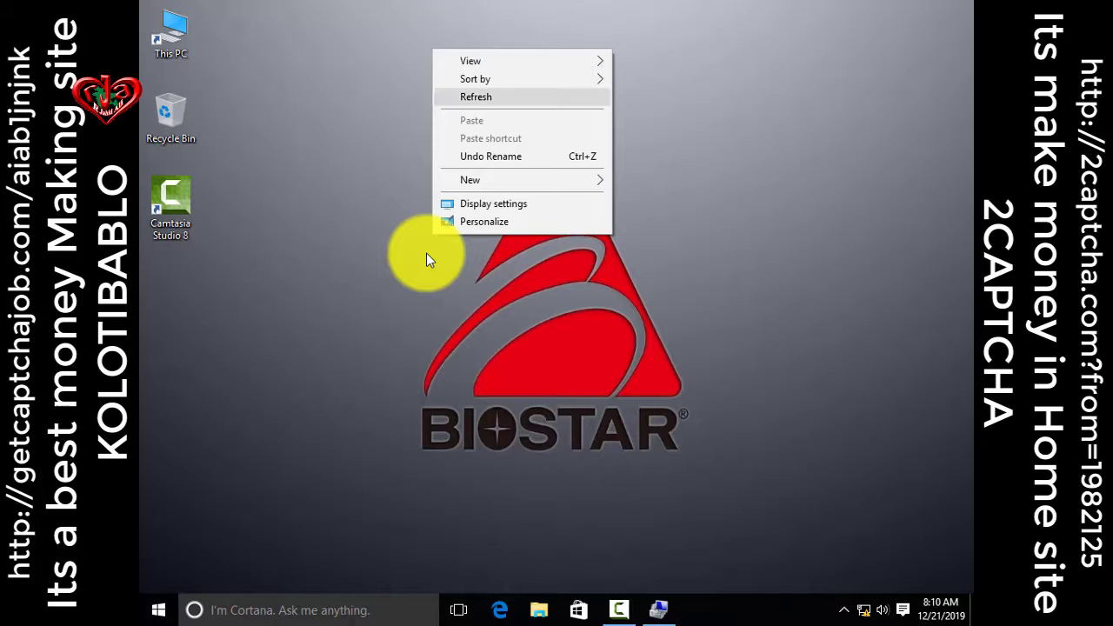
right_click(381, 38)
right_click(397, 54)
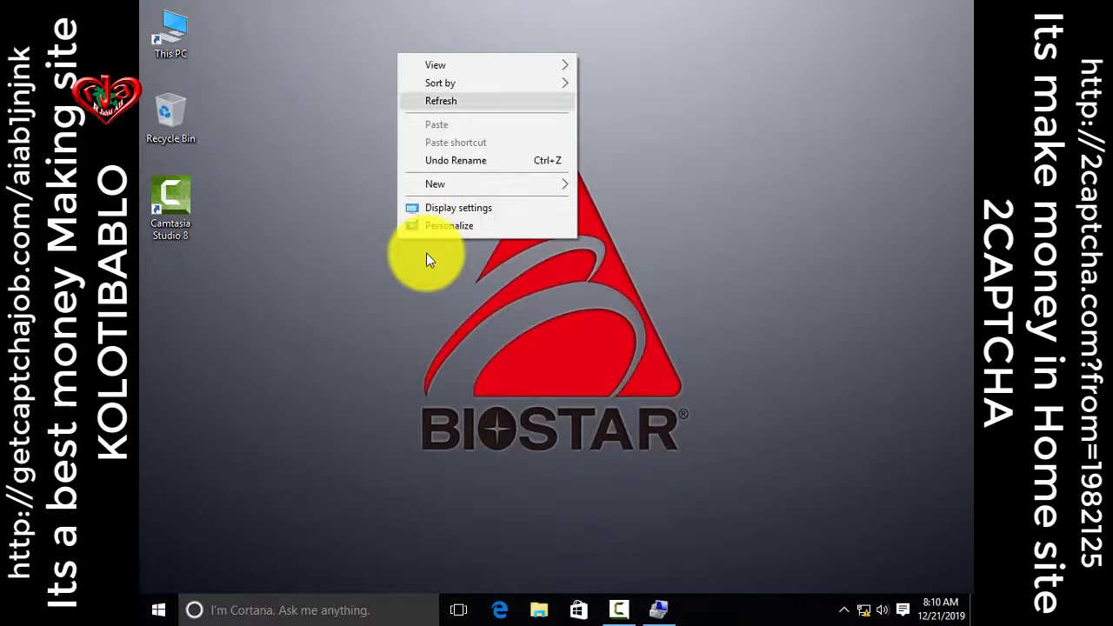
key("e")
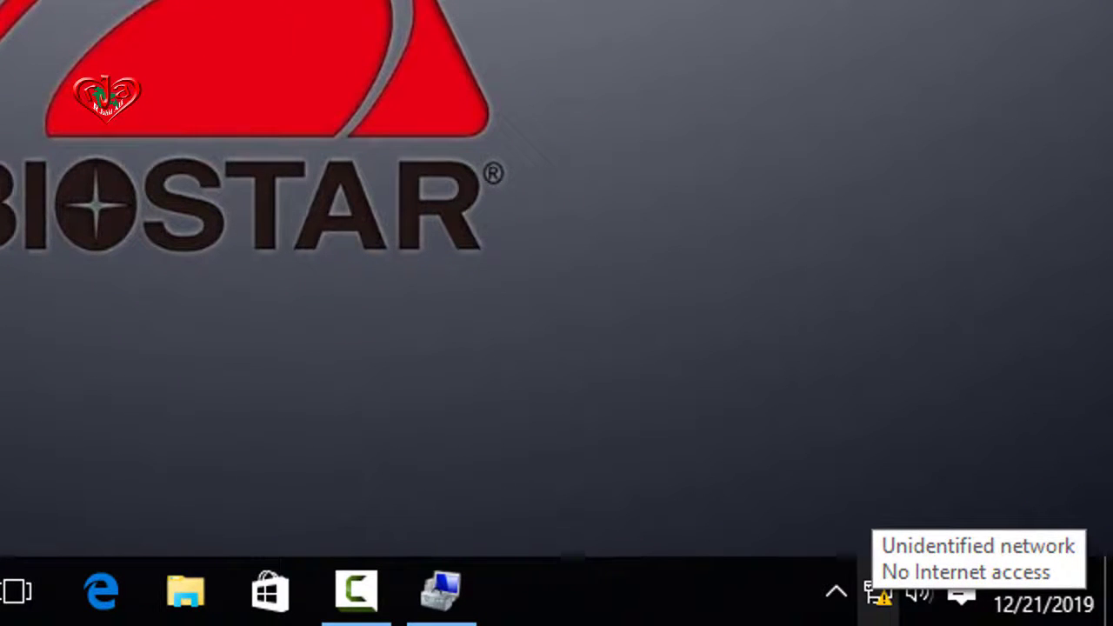
Reopen the Network and Sharing Center from the tray and start 'Set up a new connection or network'
right_click(880, 594)
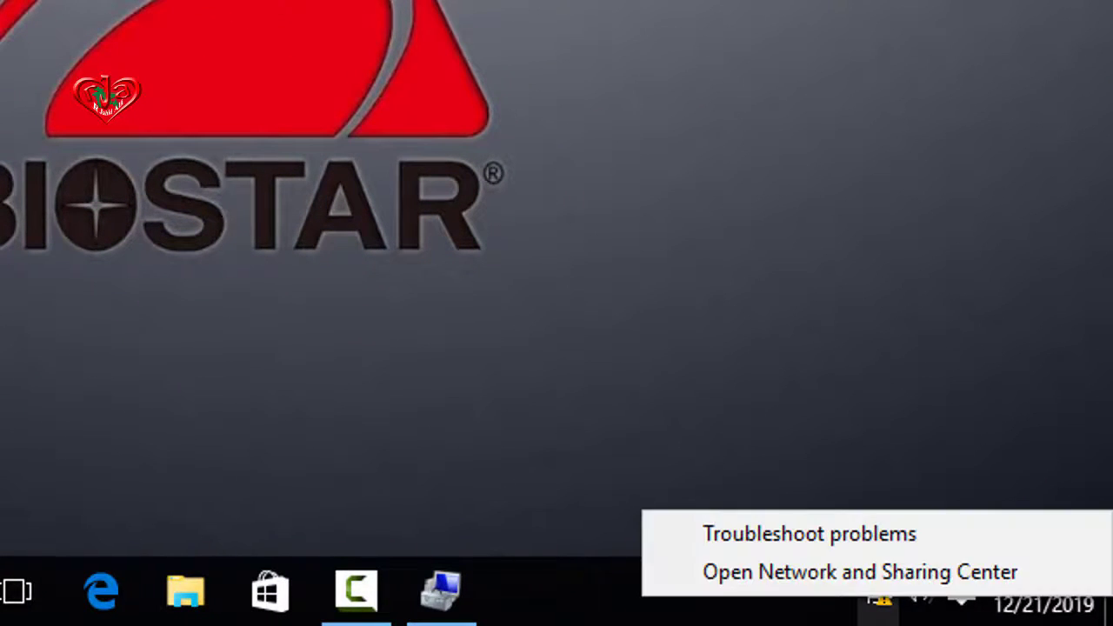
left_click(861, 573)
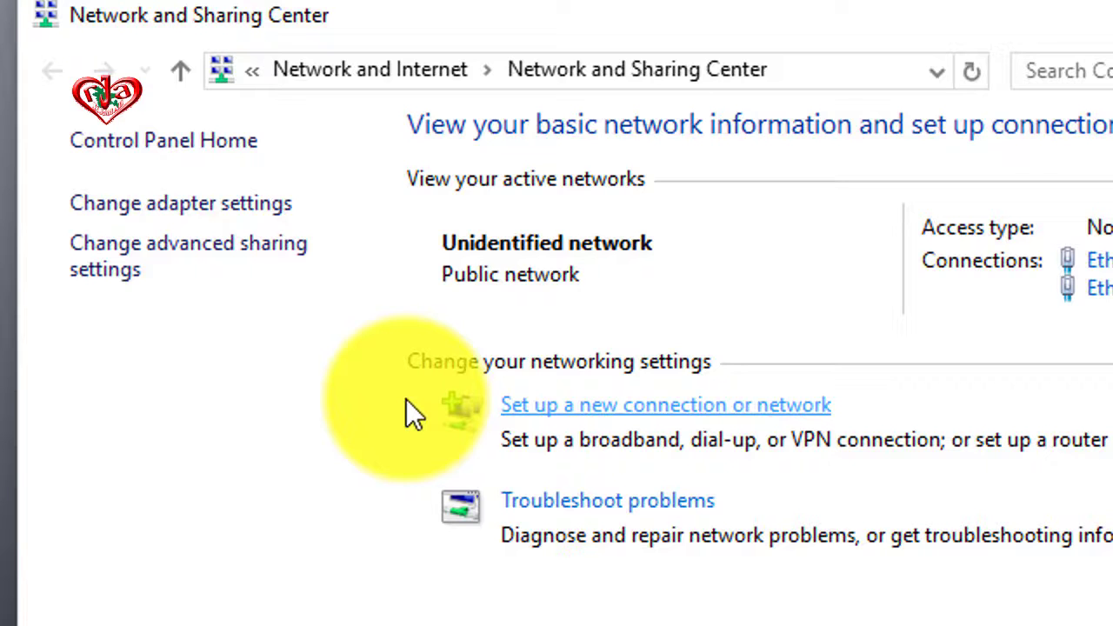
left_click(406, 401)
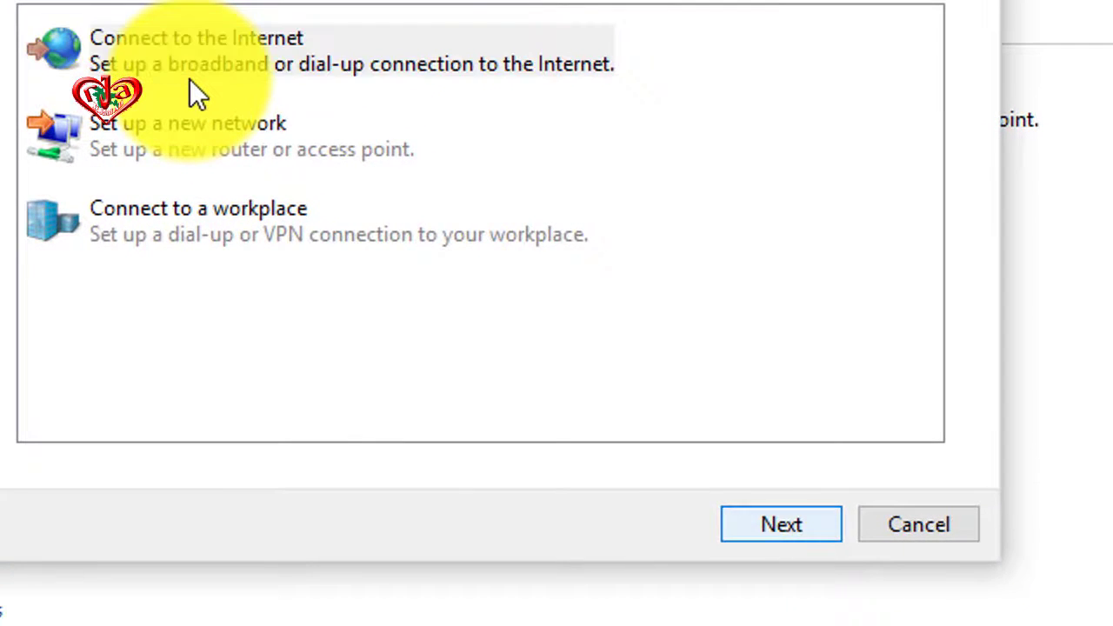
Choose Connect to the Internet, show all connection options, and select Broadband (PPPoE)
key("Return")
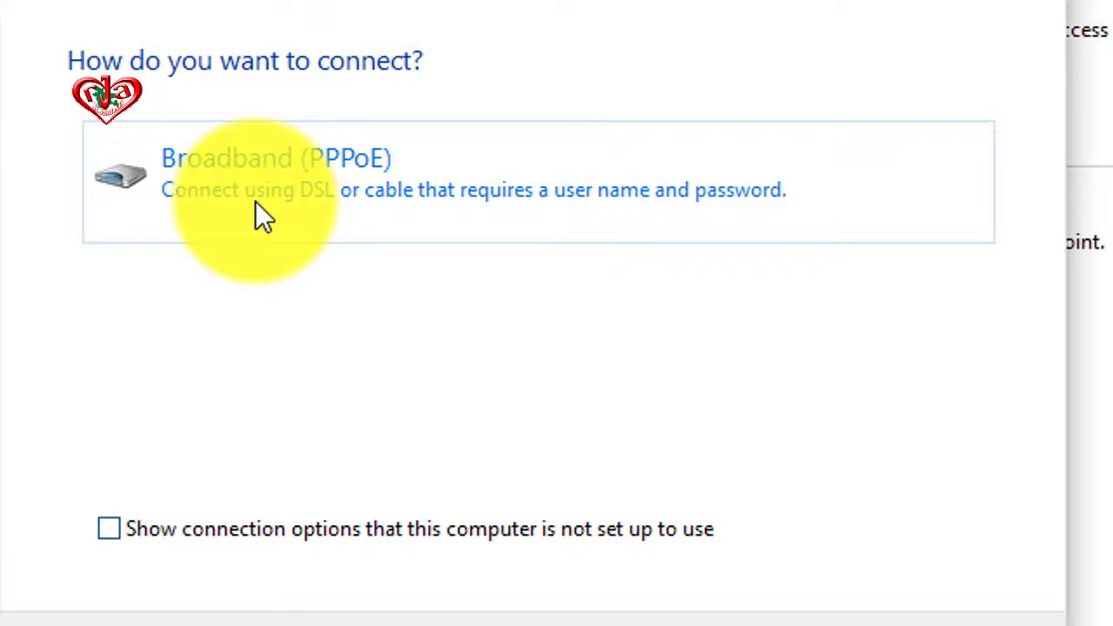
key("alt+s")
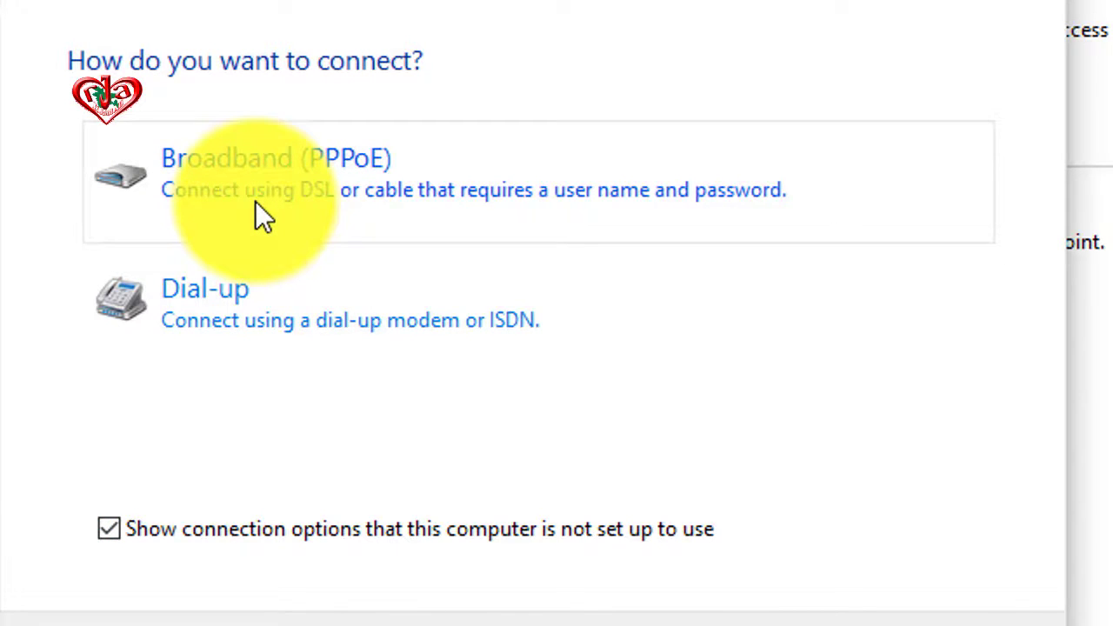
key("Down")
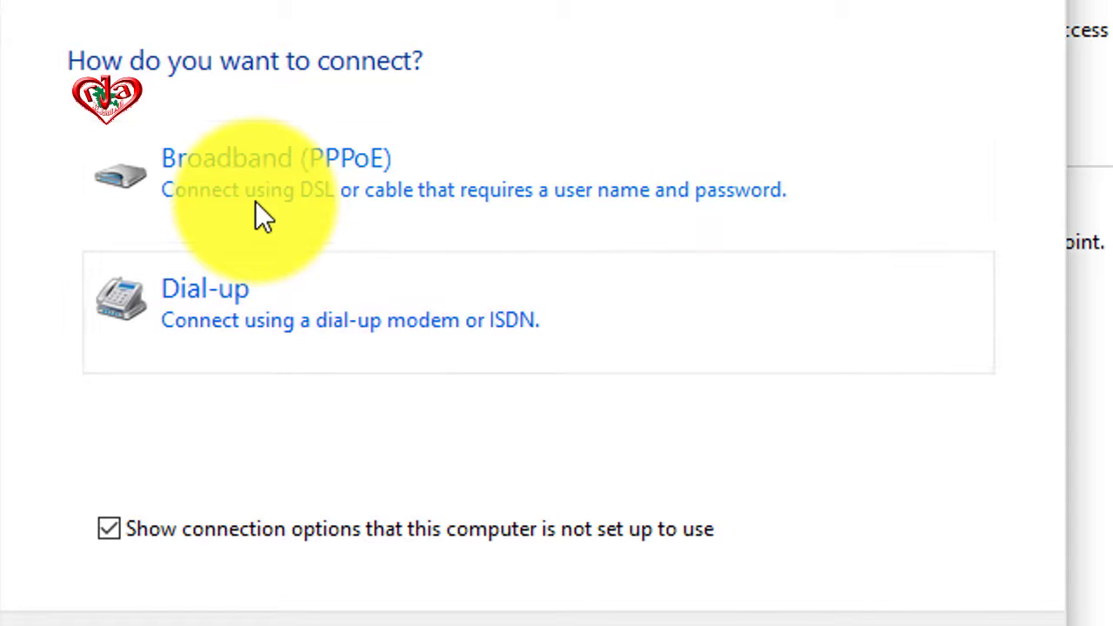
key("Up")
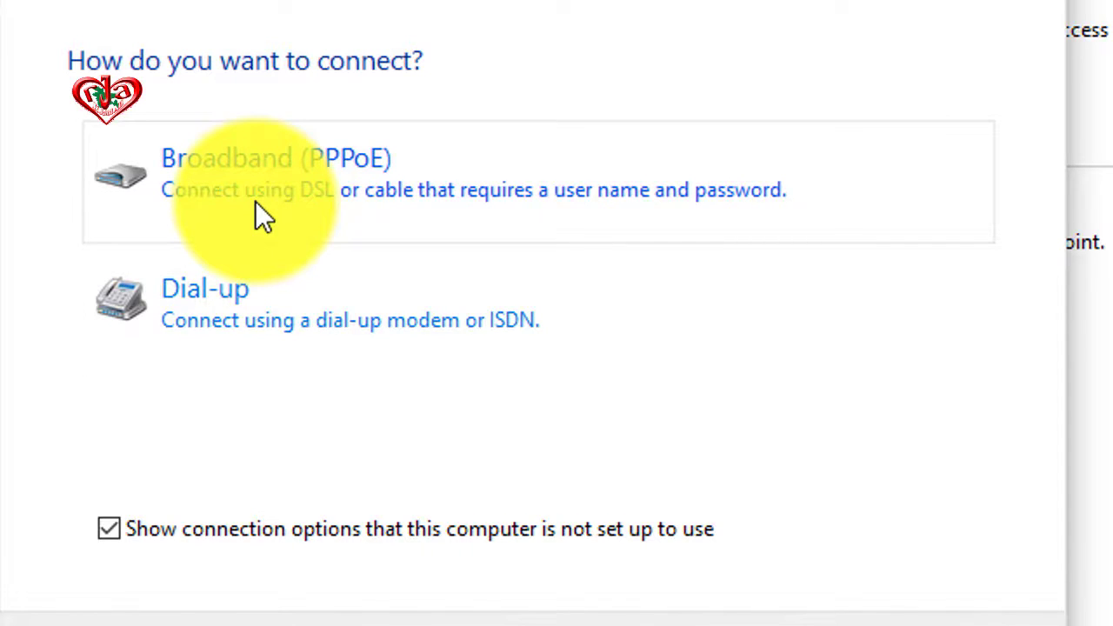
left_click(255, 201)
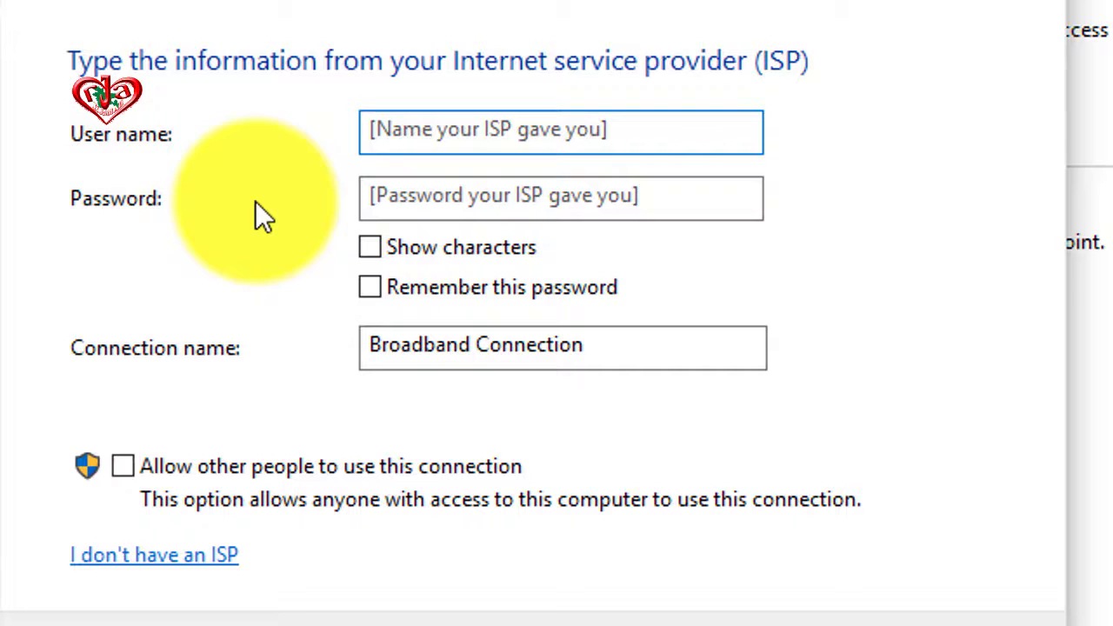
Enter the ISP user name and password, tick Remember this password, and connect
type("jahid")
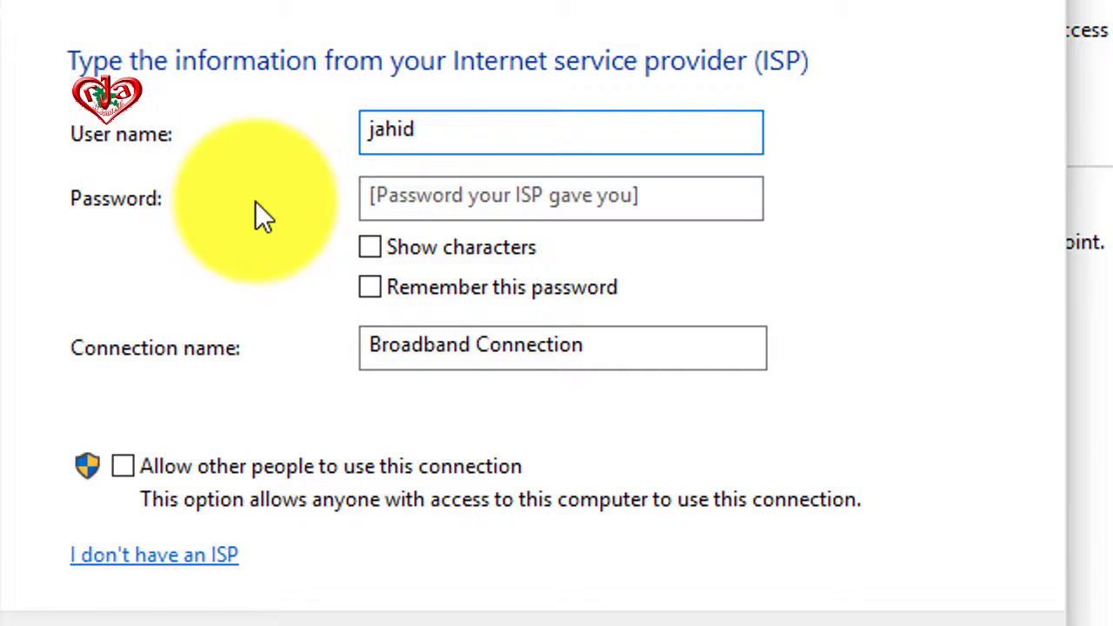
key("Tab")
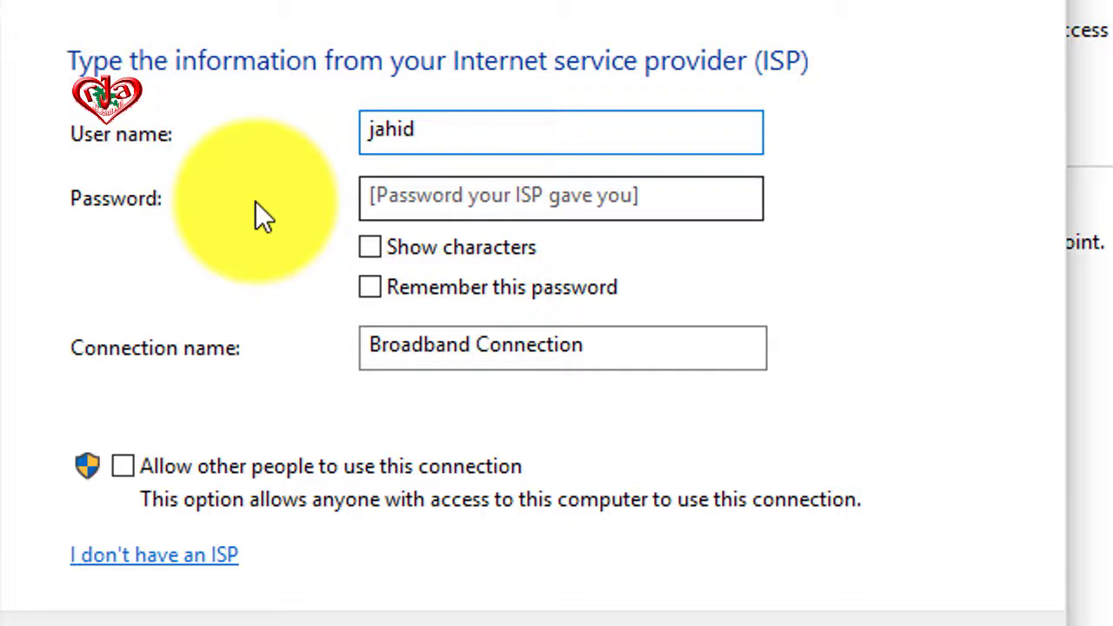
type("123")
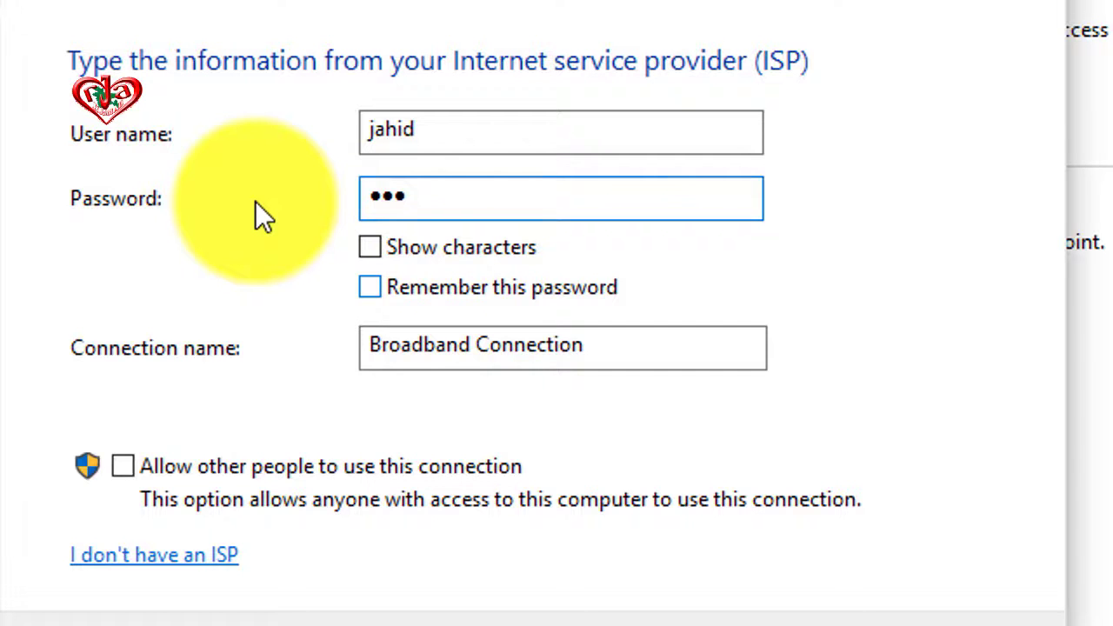
key("Tab")
key("Tab")
key("space")
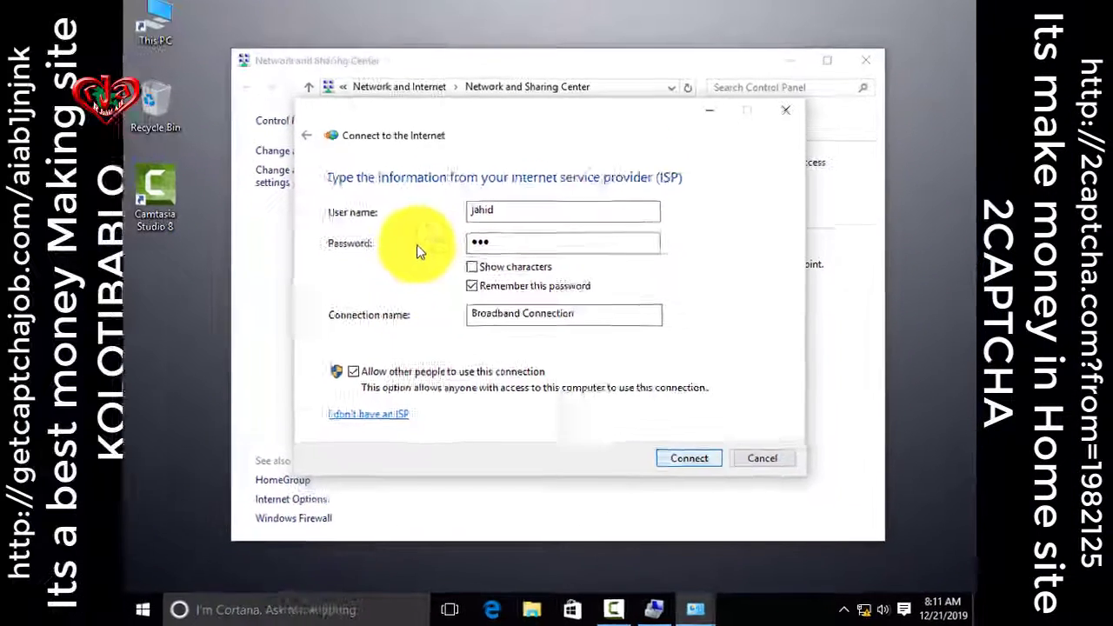
key("Return")
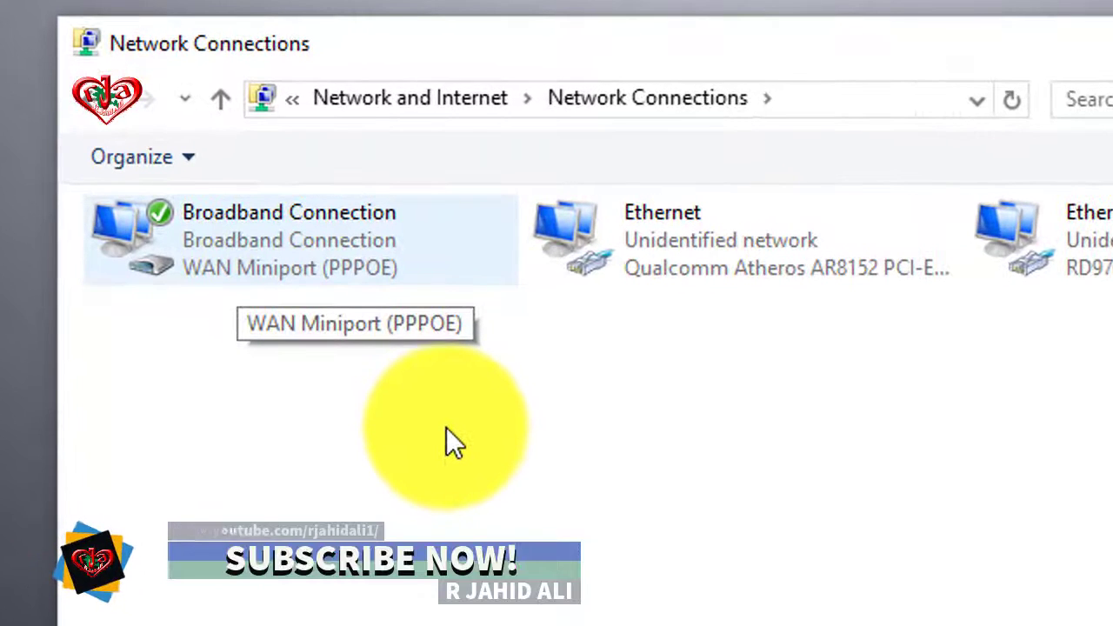
Refresh the Network Connections list, then close the Network Connections window
left_click(446, 427)
right_click(446, 427)
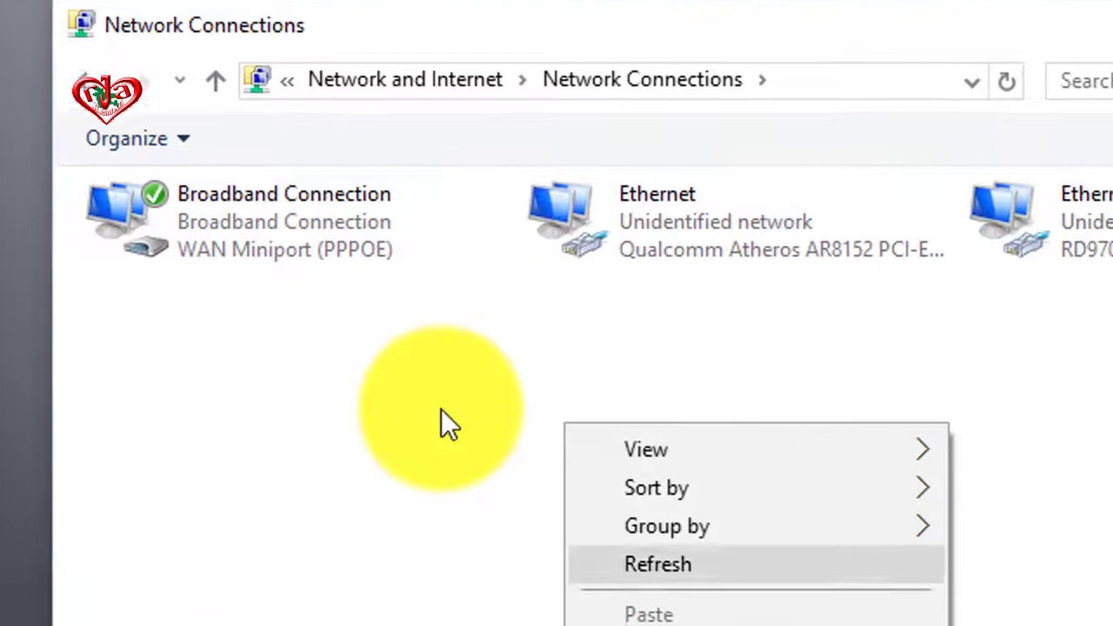
key("Return")
right_click(441, 411)
key("Down")
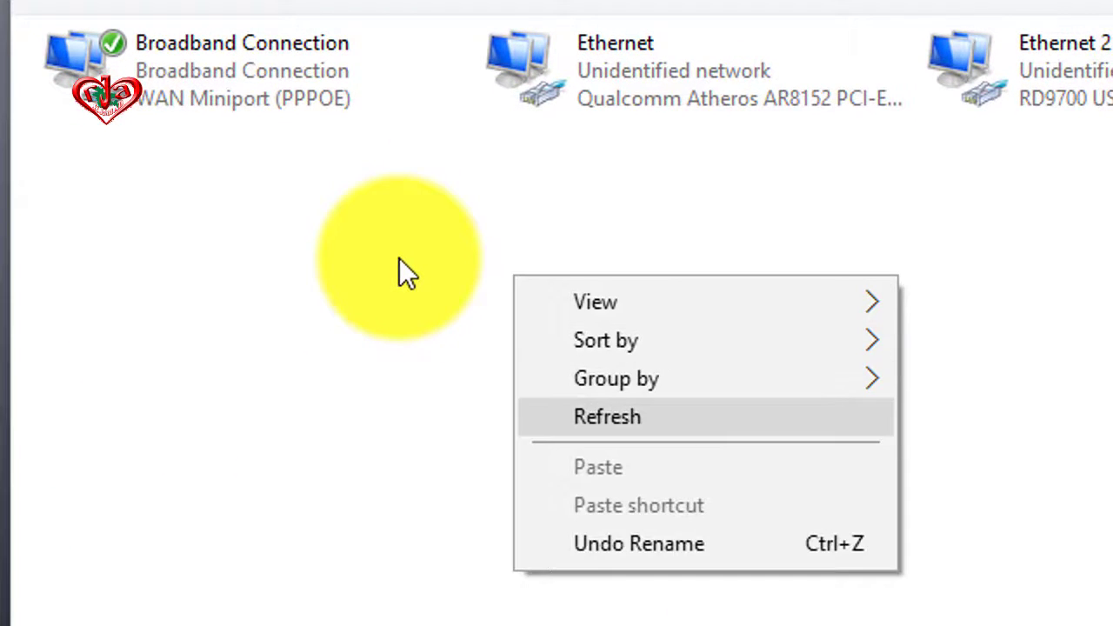
key("Return")
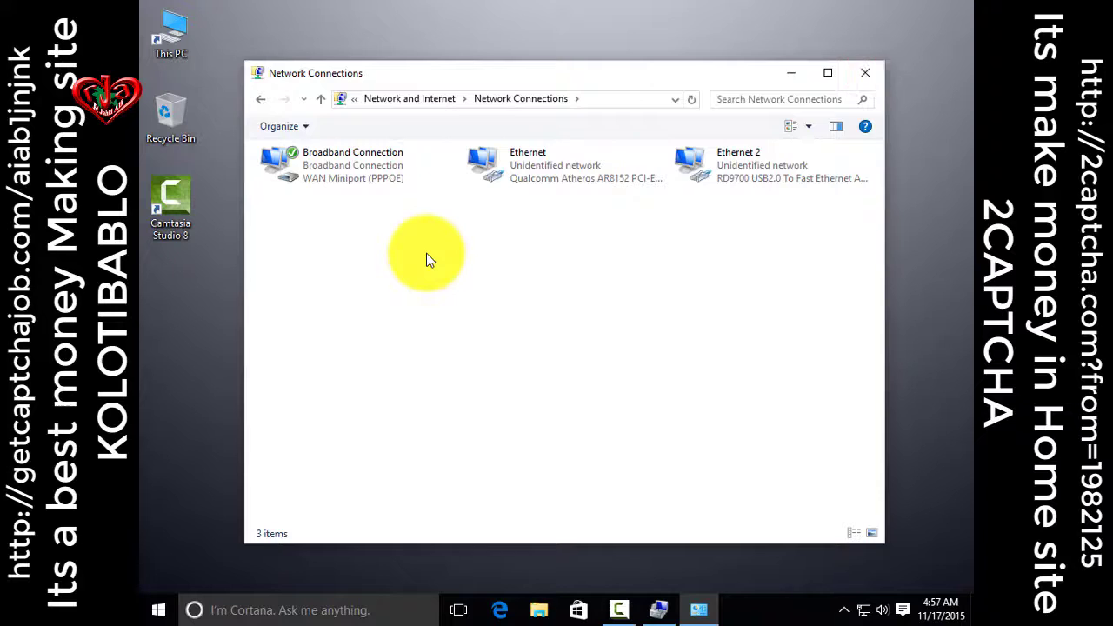
key("alt+F4")
Refresh the Windows desktop six times in a row from its context menu
key("shift+F10")
key("Down")
key("Down")
key("Down")
key("Return")
key("shift+F10")
key("Down")
key("Down")
key("Down")
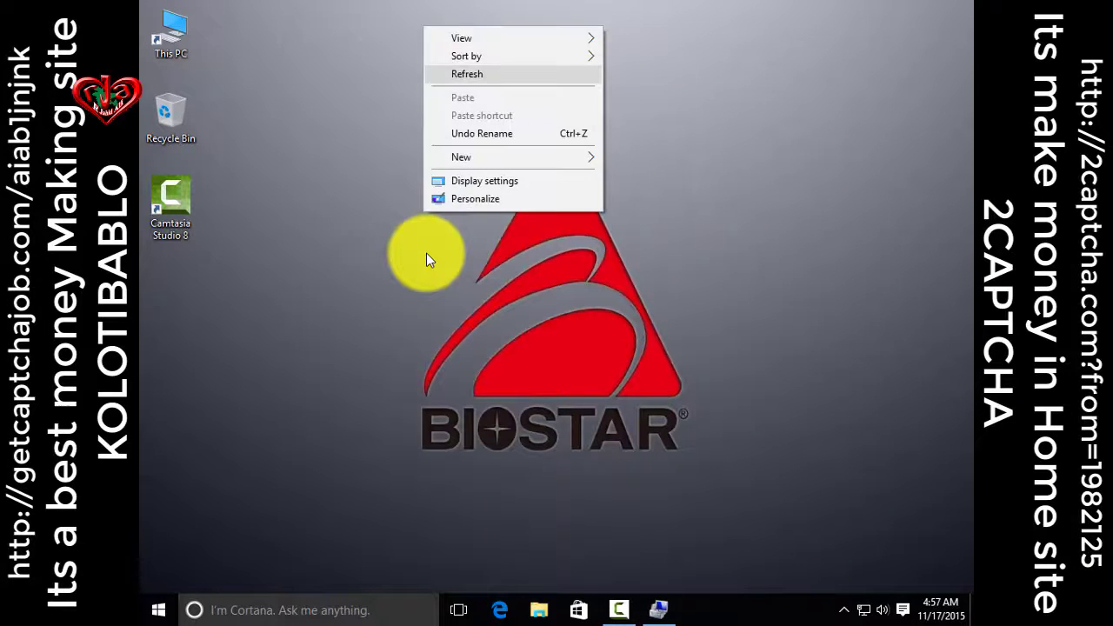
key("Return")
key("shift+F10")
key("Down")
key("Down")
key("Down")
key("Return")
key("shift+F10")
key("Down")
key("Down")
key("Down")
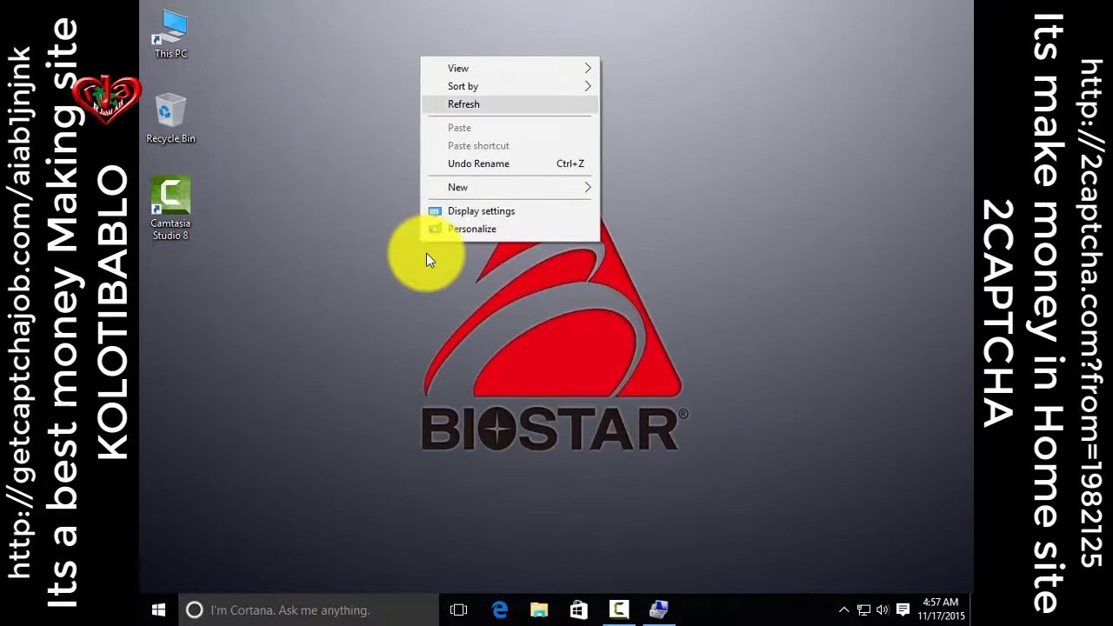
key("Return")
key("shift+F10")
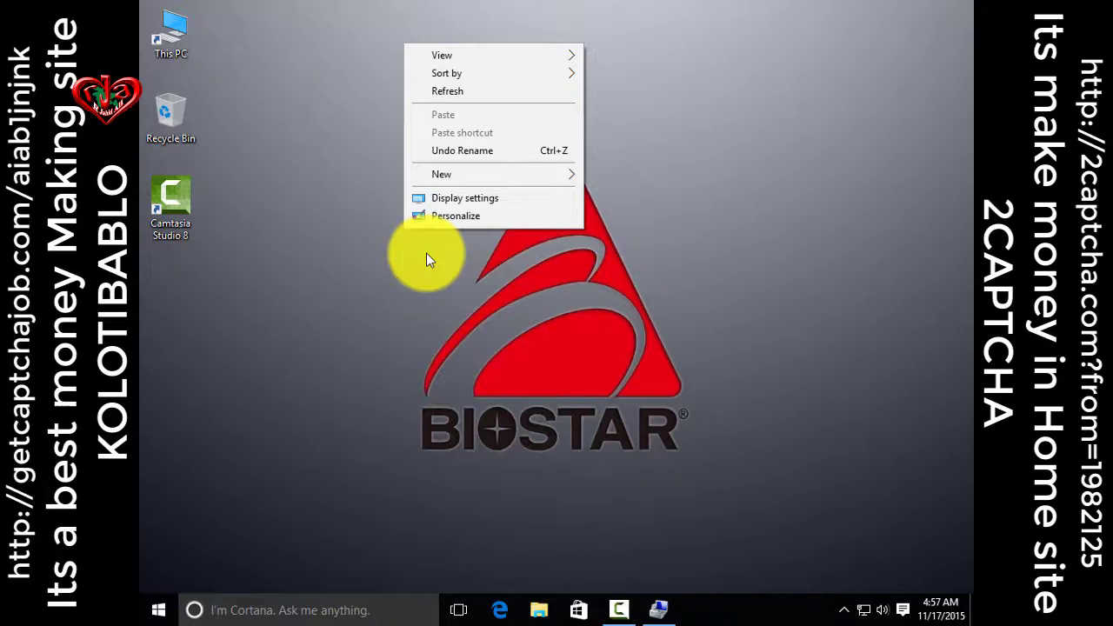
key("Down")
key("Down")
key("Down")
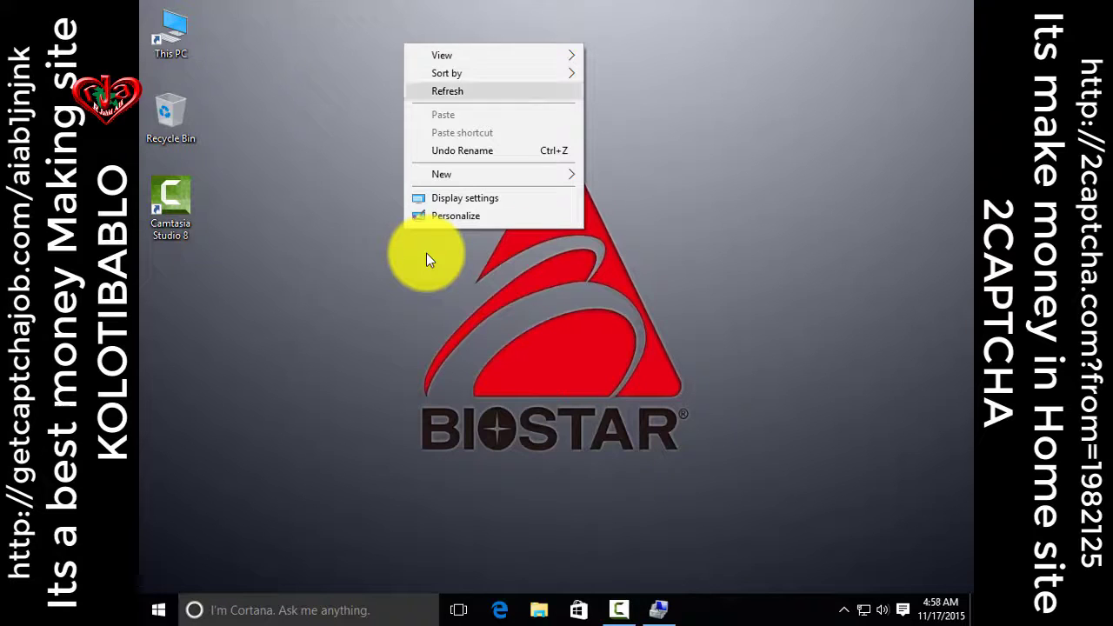
key("Return")
key("shift+F10")
key("Down")
key("Down")
key("Down")
key("Return")
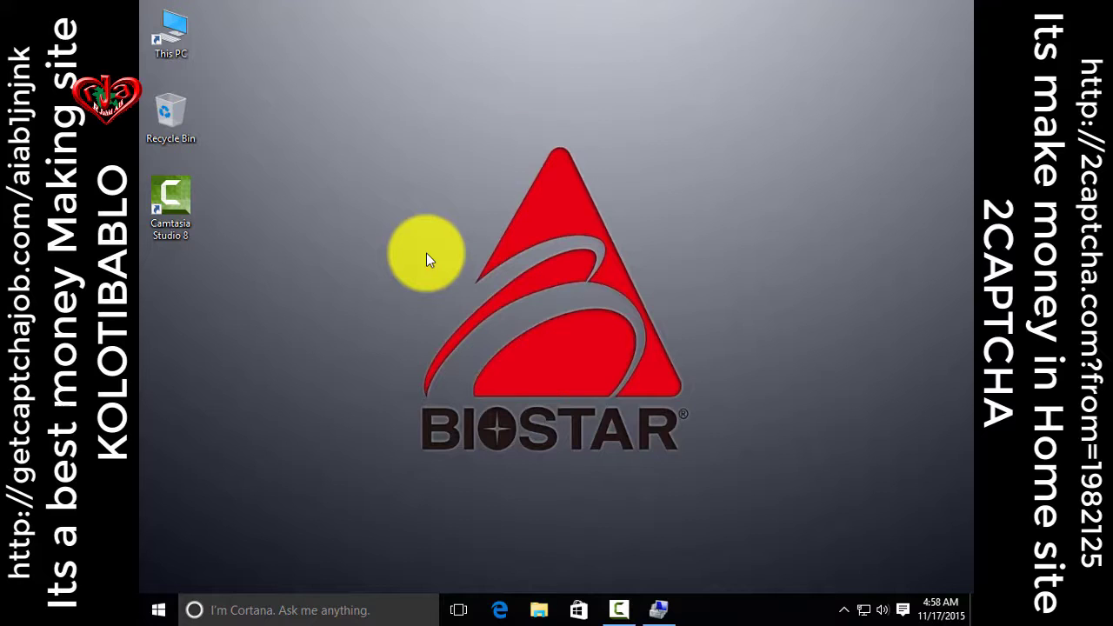